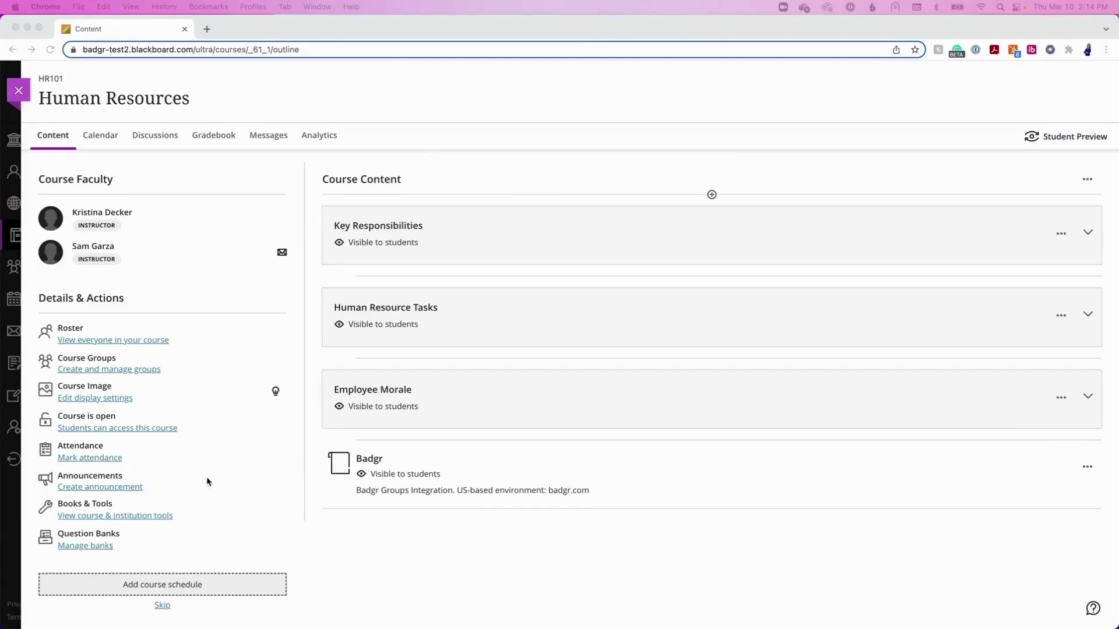
- Glance at the course and institution tools list, then launch Badgr from HR101's Course Content
click(120, 517)
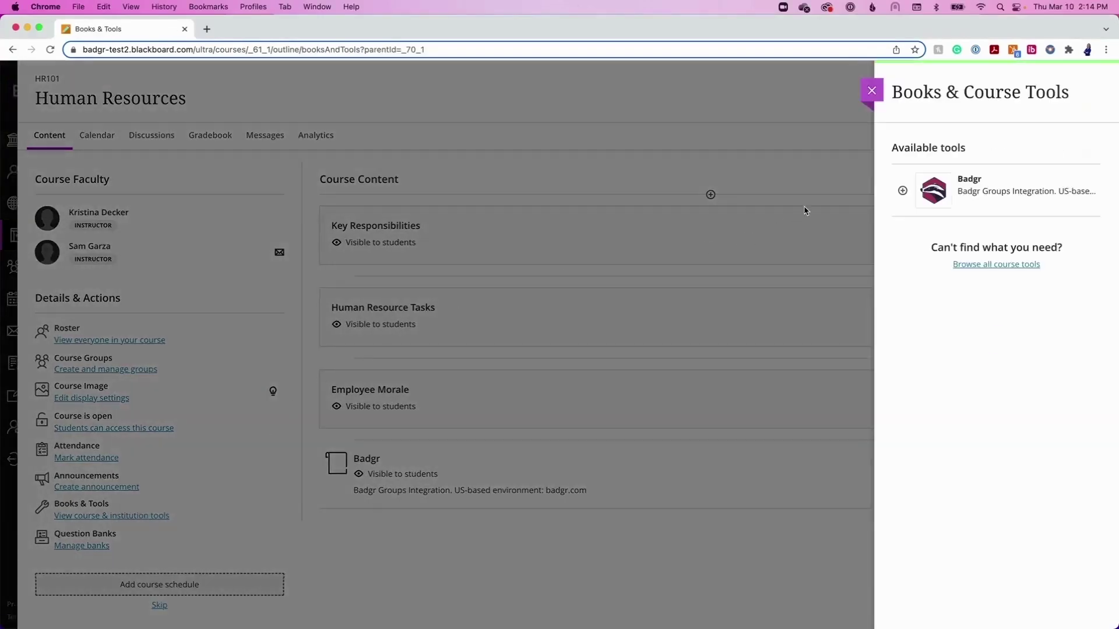
click(869, 96)
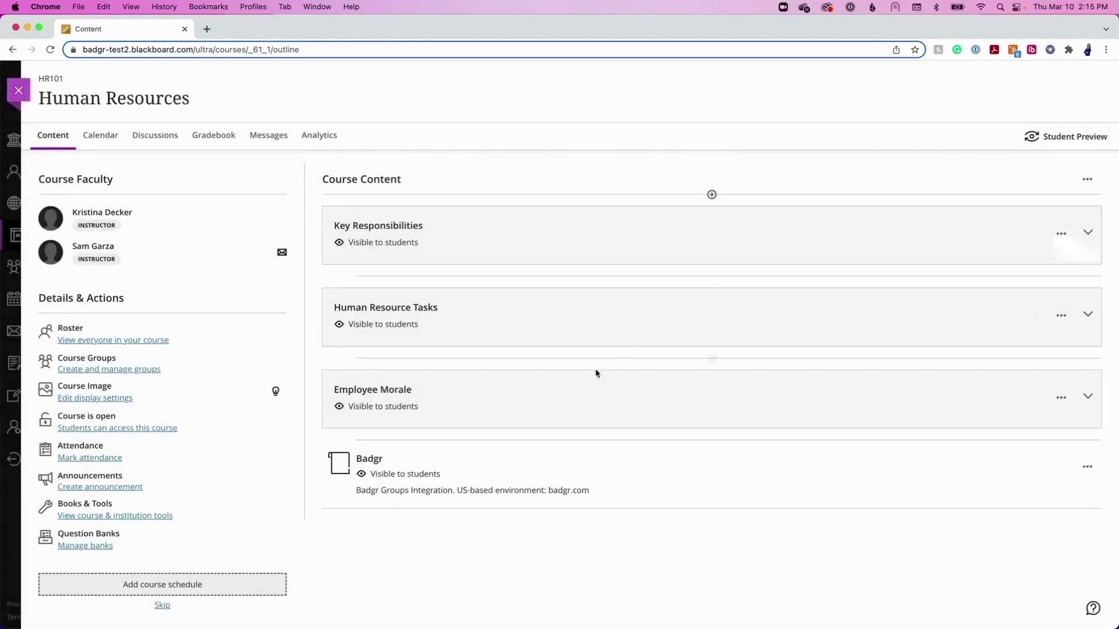
click(374, 459)
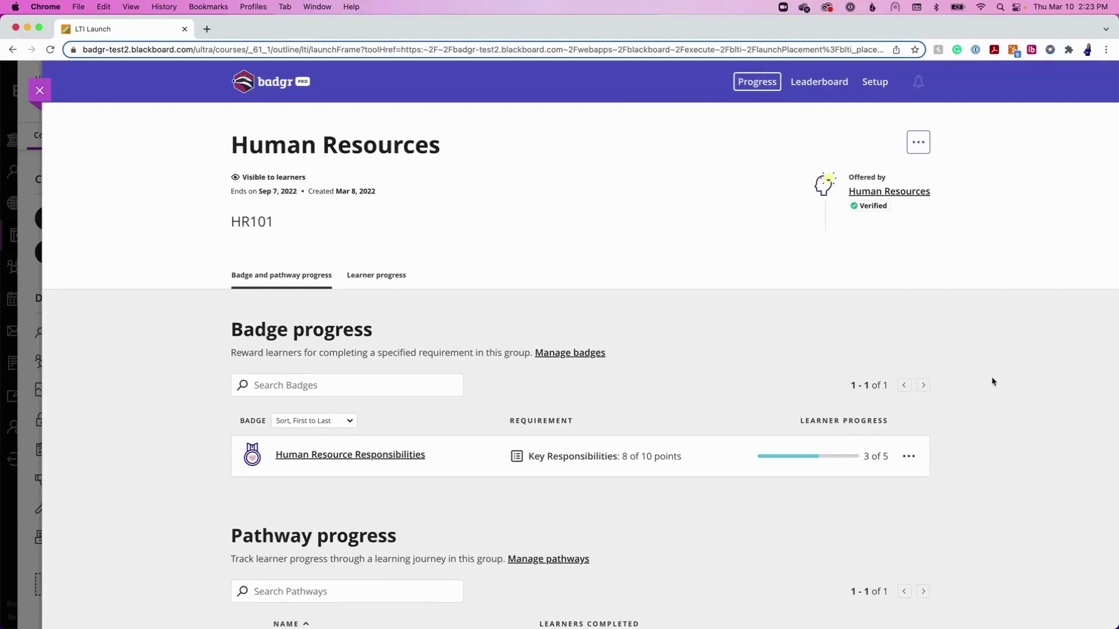
- Scroll through HR101's badge and pathway progress, then switch to the Learner progress view
scroll(994, 382, down, 5)
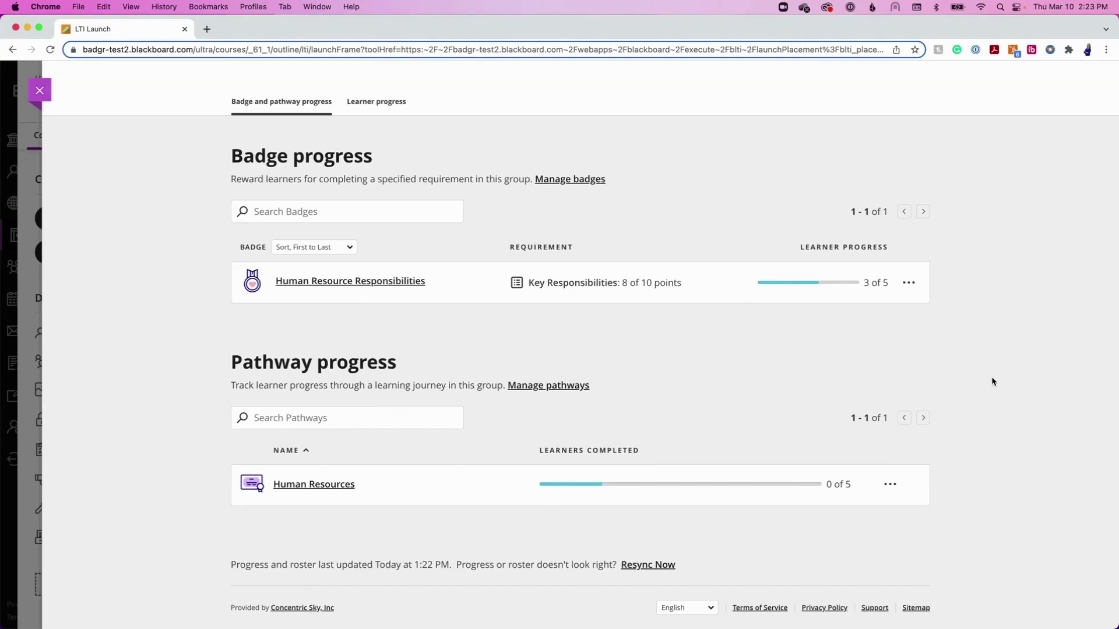
scroll(993, 382, up, 5)
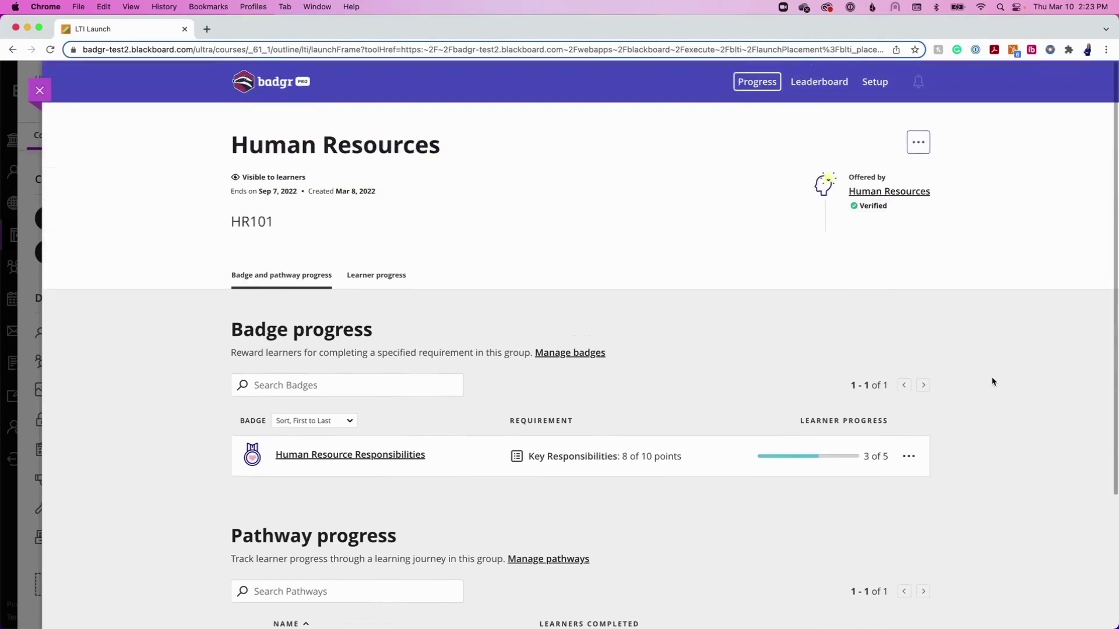
click(399, 279)
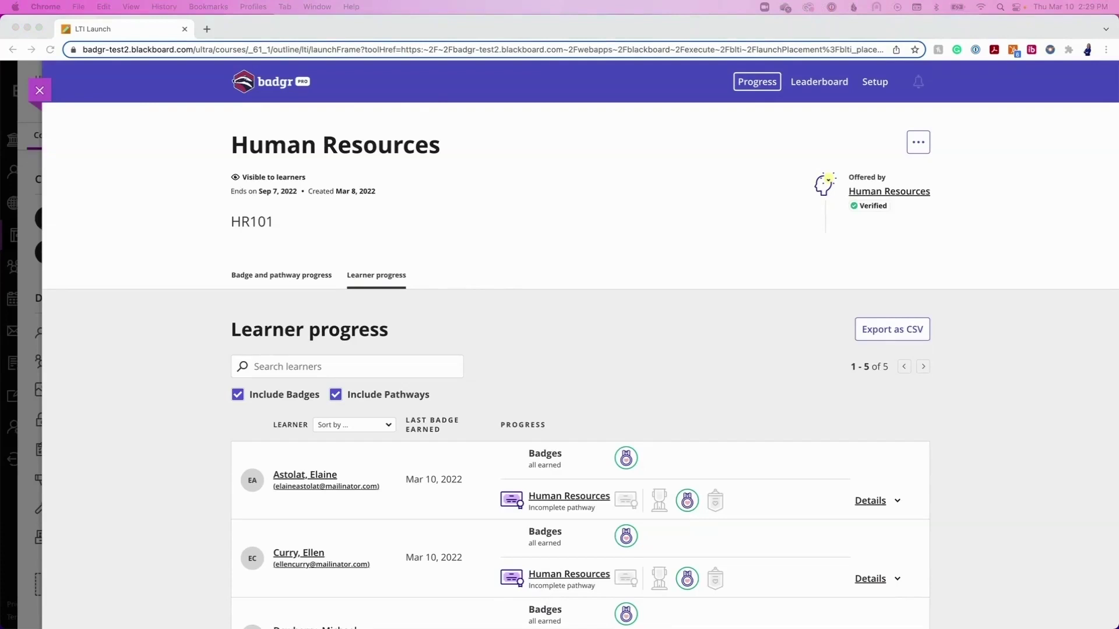
- Show the HR101 Leaderboard ranking the five learners by points
click(820, 87)
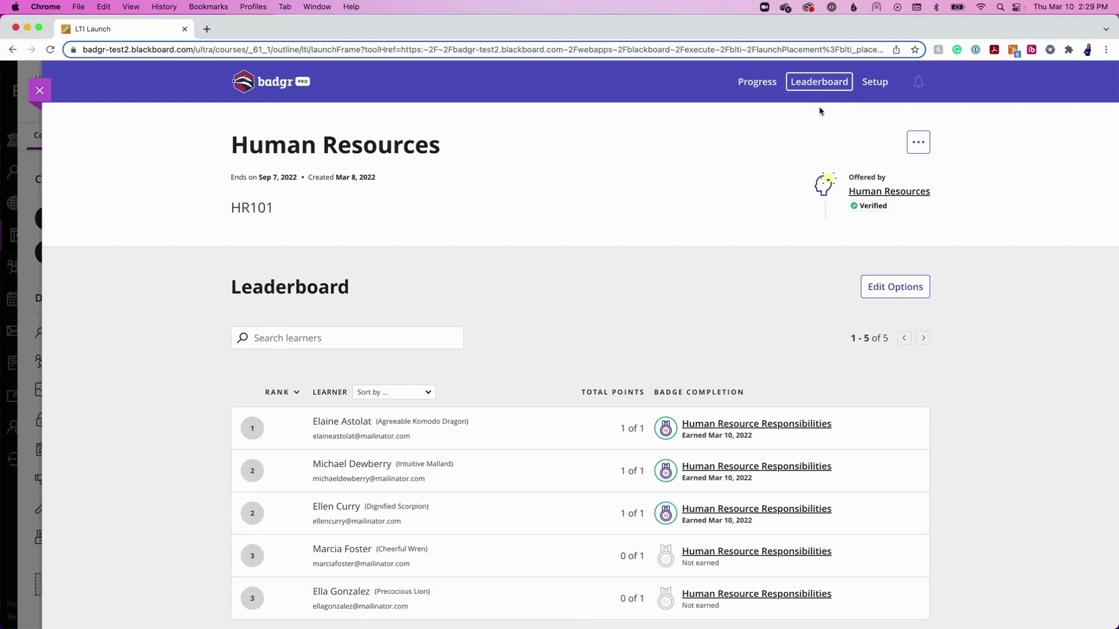
- Check the Leaderboard's Edit Options, then go back to the Progress overview
click(887, 286)
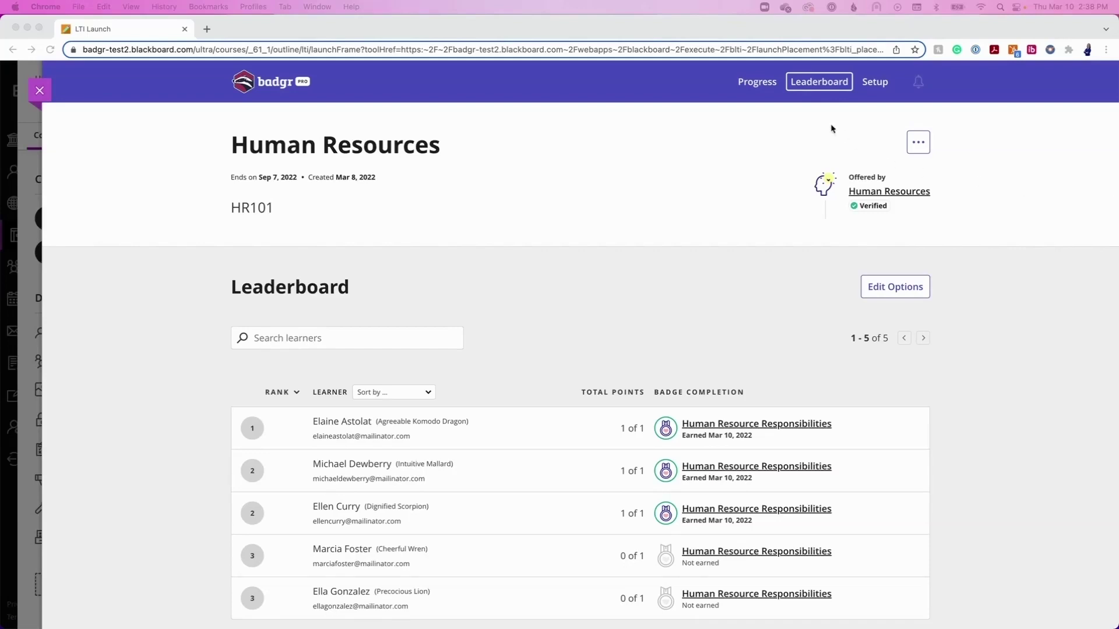
click(769, 90)
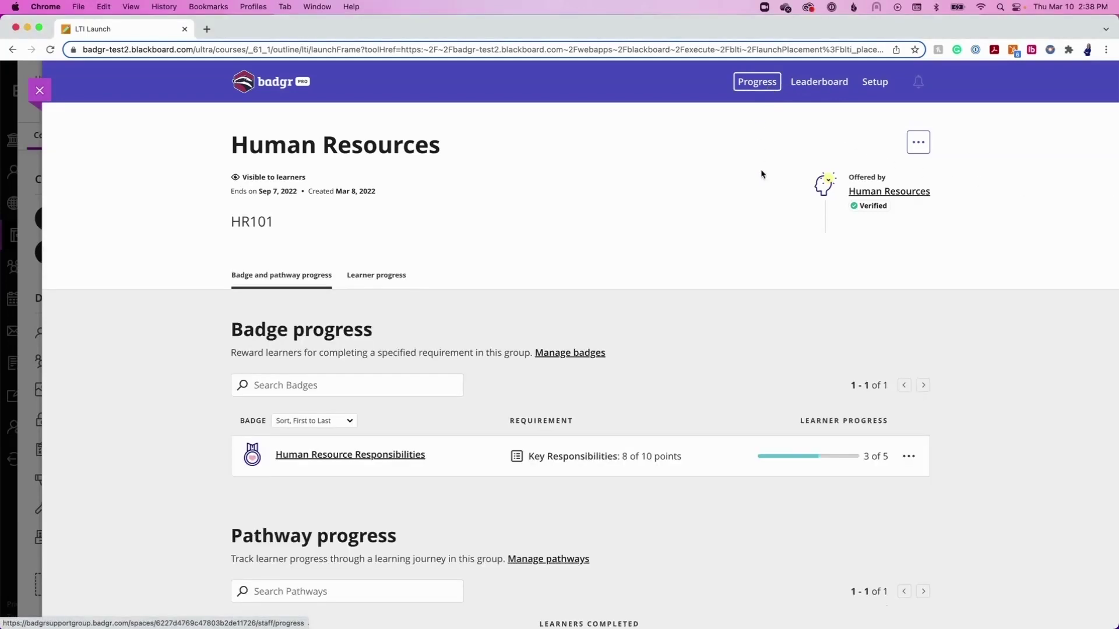
- Edit the Human Resource Responsibilities badge requirements, setting Leaderboard Points to 2, and save
scroll(898, 448, down, 1)
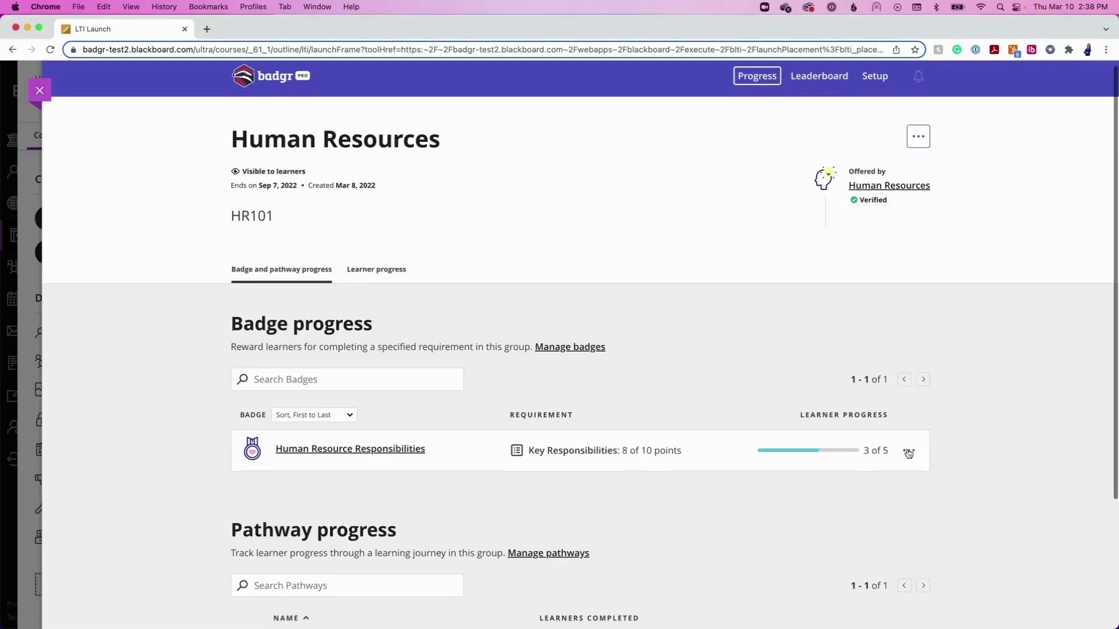
click(908, 453)
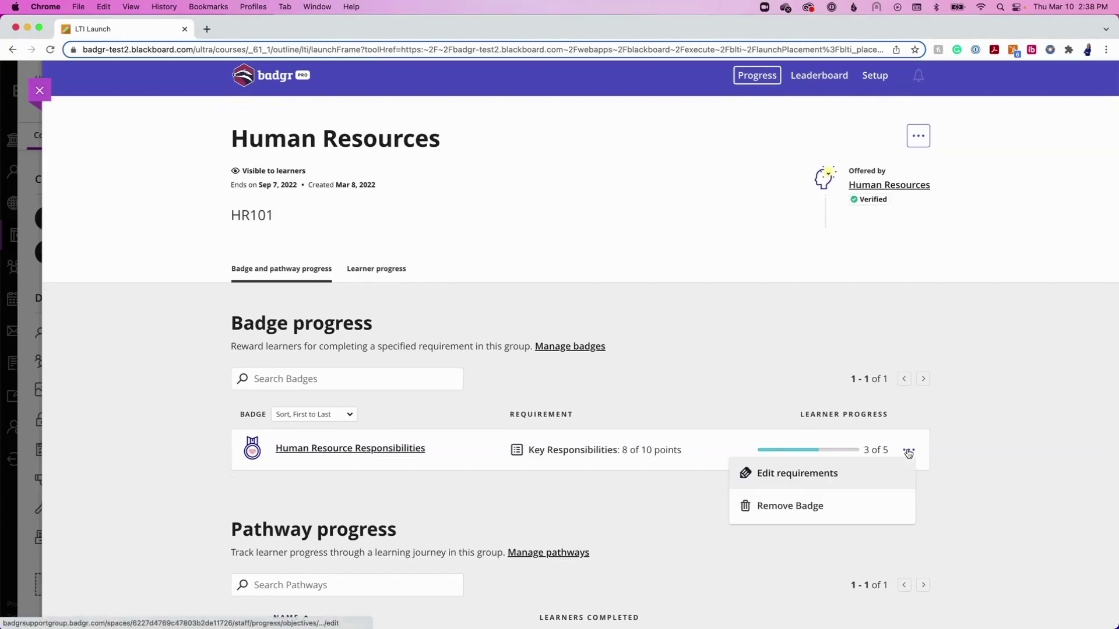
click(869, 476)
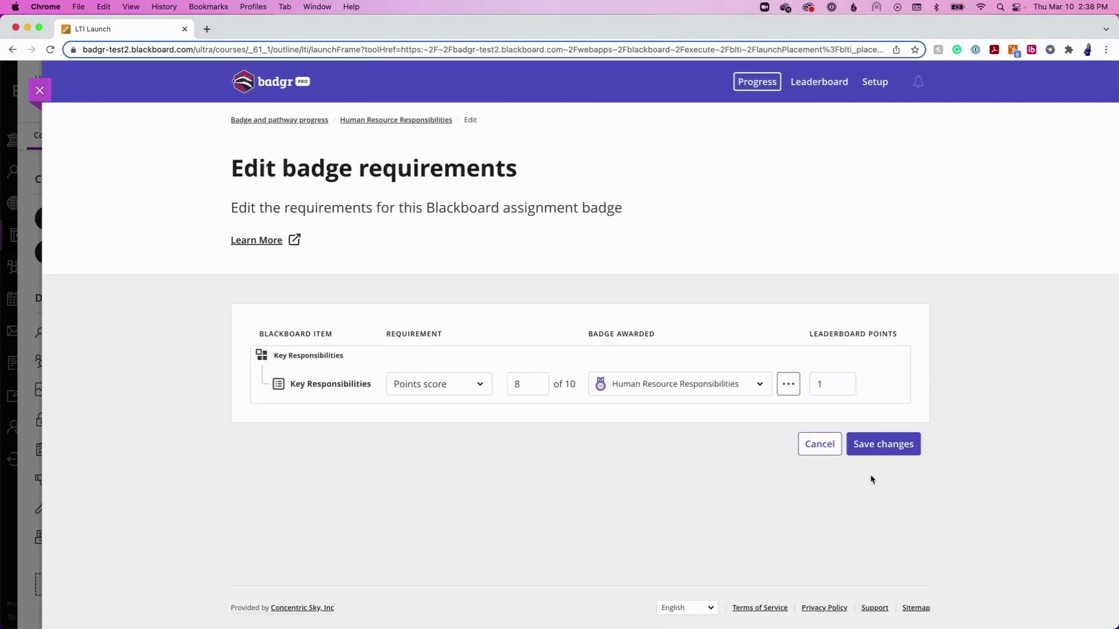
click(845, 380)
click(883, 444)
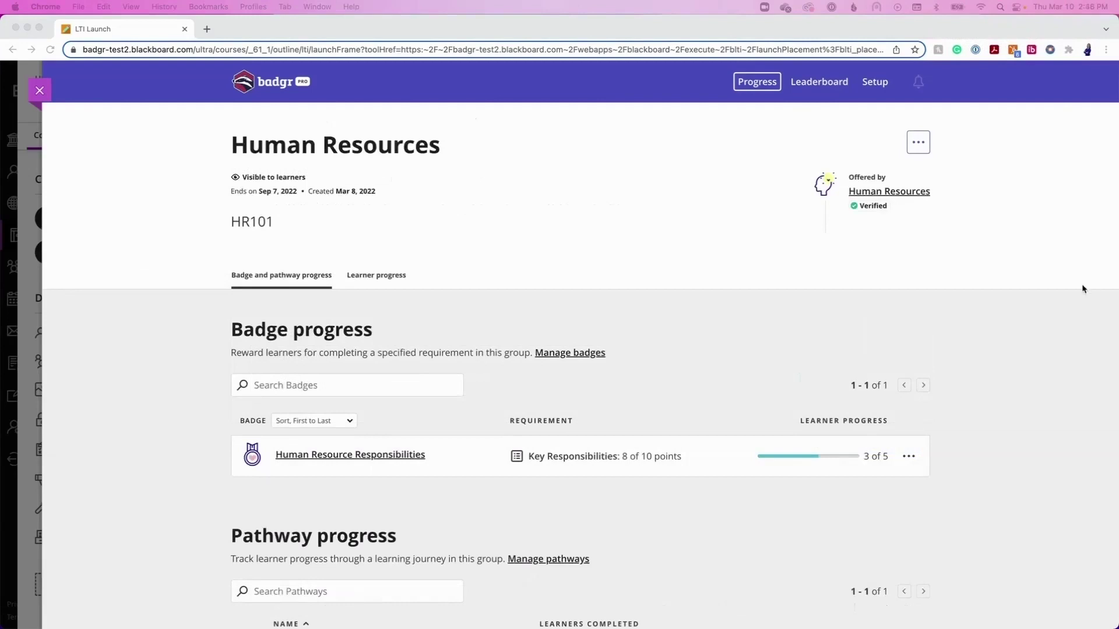
- Select the first learner in the Human Resources pathway's Member list to show 44% completion
click(996, 300)
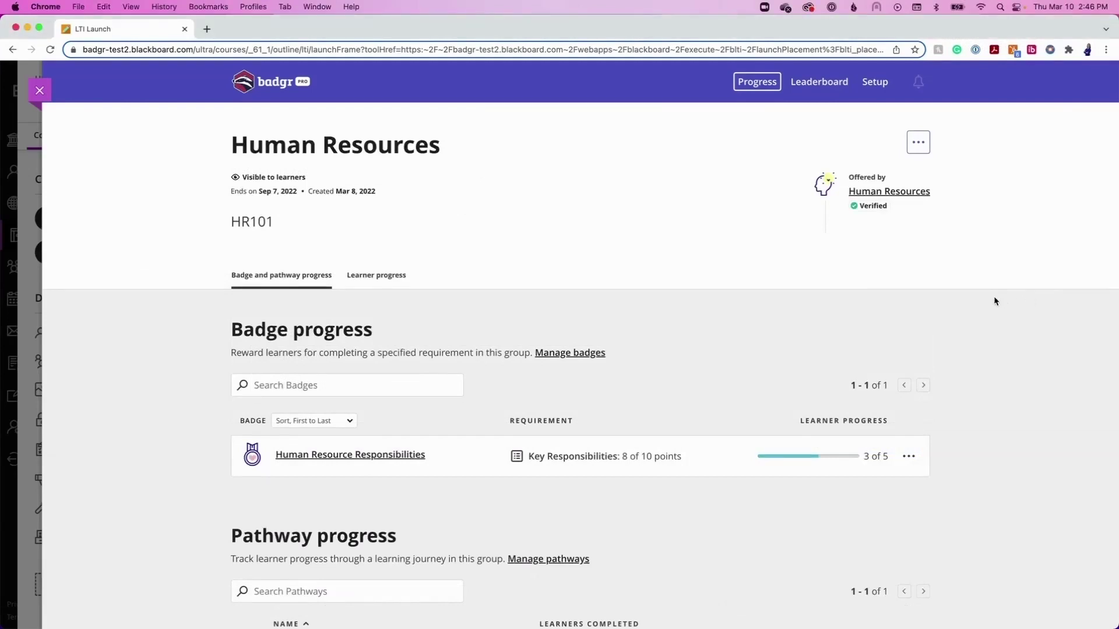
scroll(995, 300, down, 5)
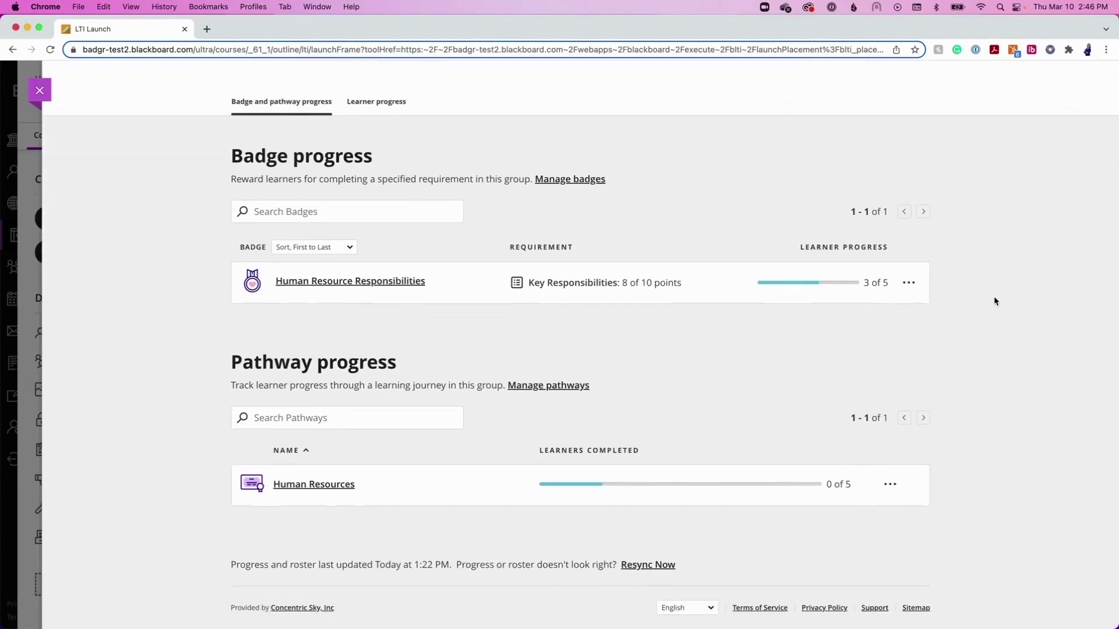
scroll(987, 309, up, 1)
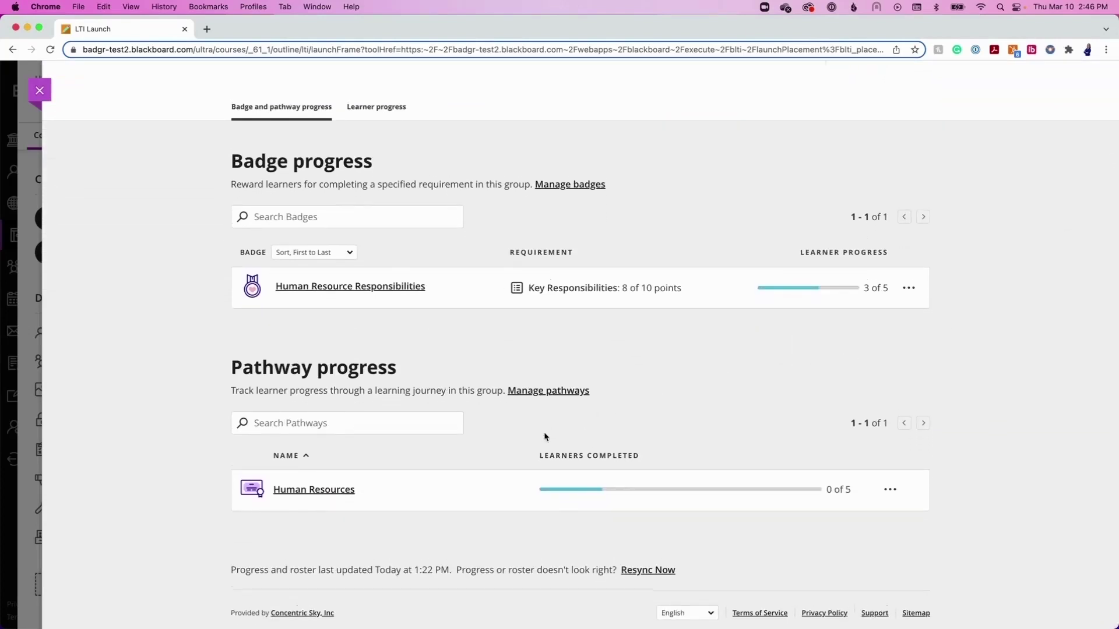
click(348, 493)
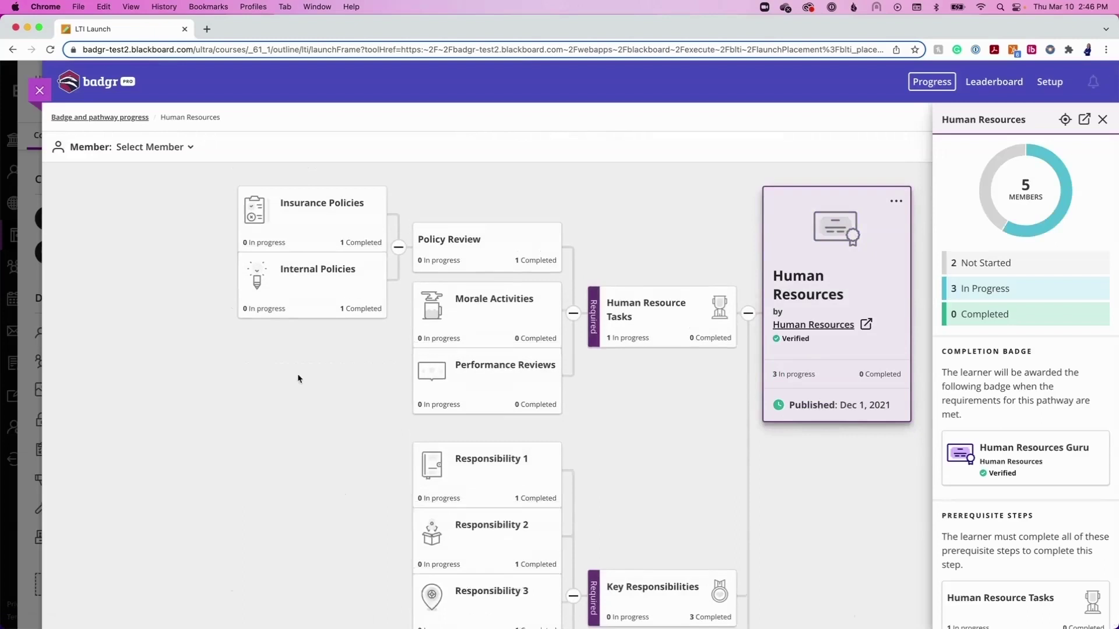
click(182, 155)
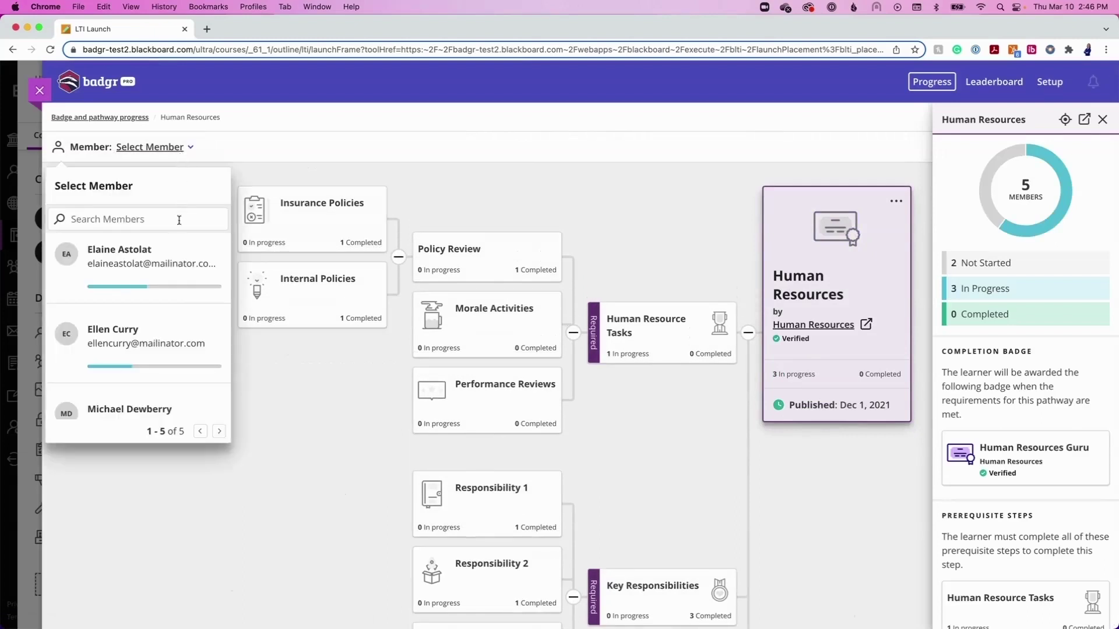
click(179, 256)
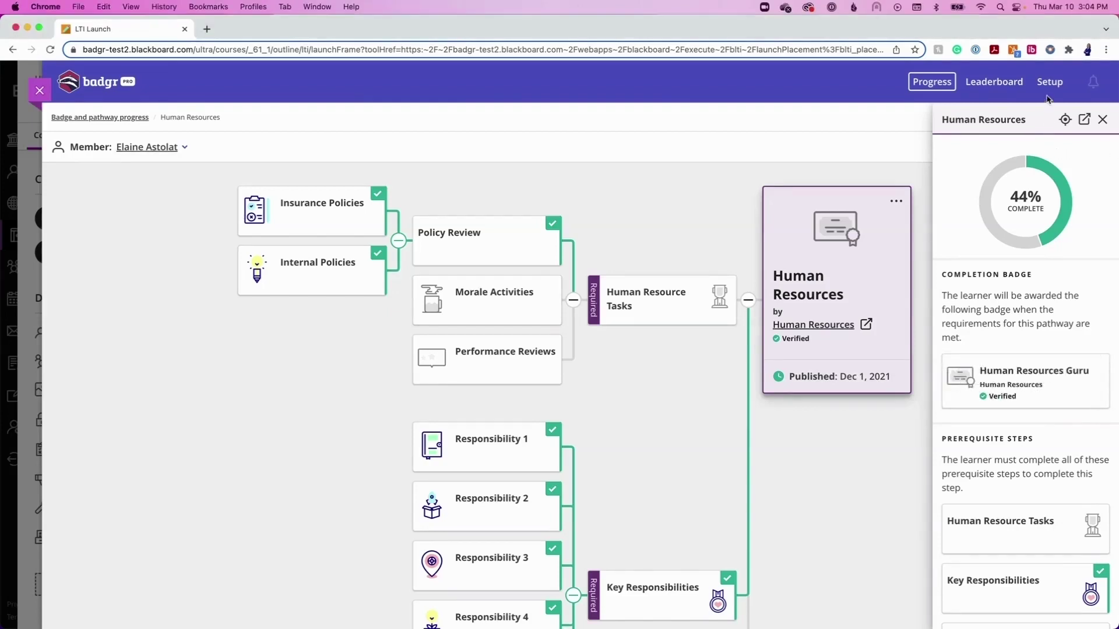
- Under Setup's Pathways list, add the Onboarding pathway to the Human Resources group
click(1048, 91)
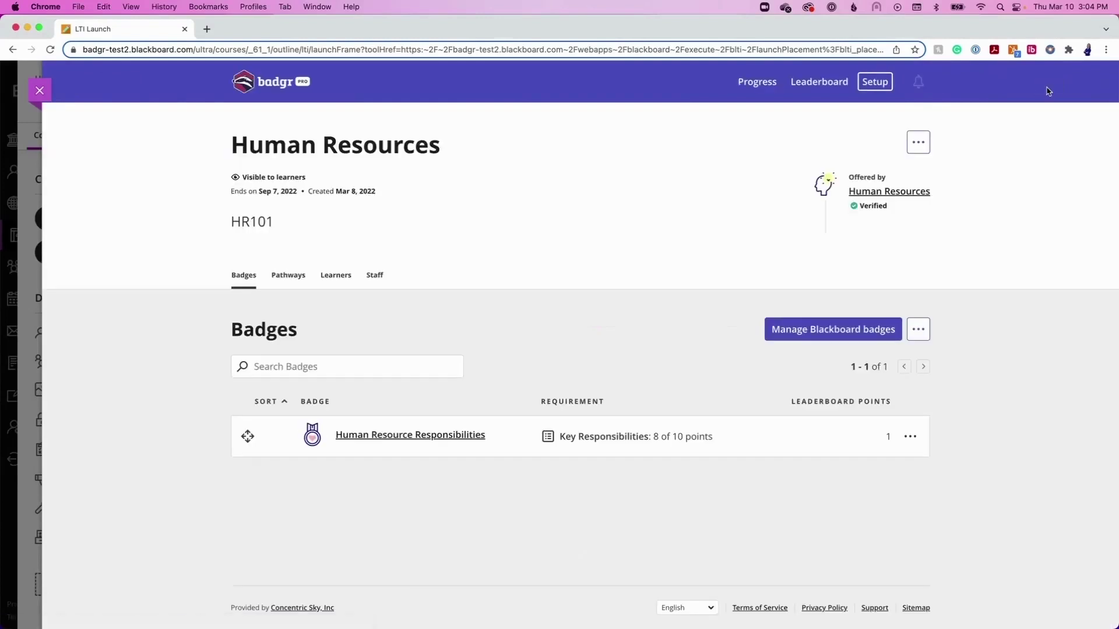
click(302, 278)
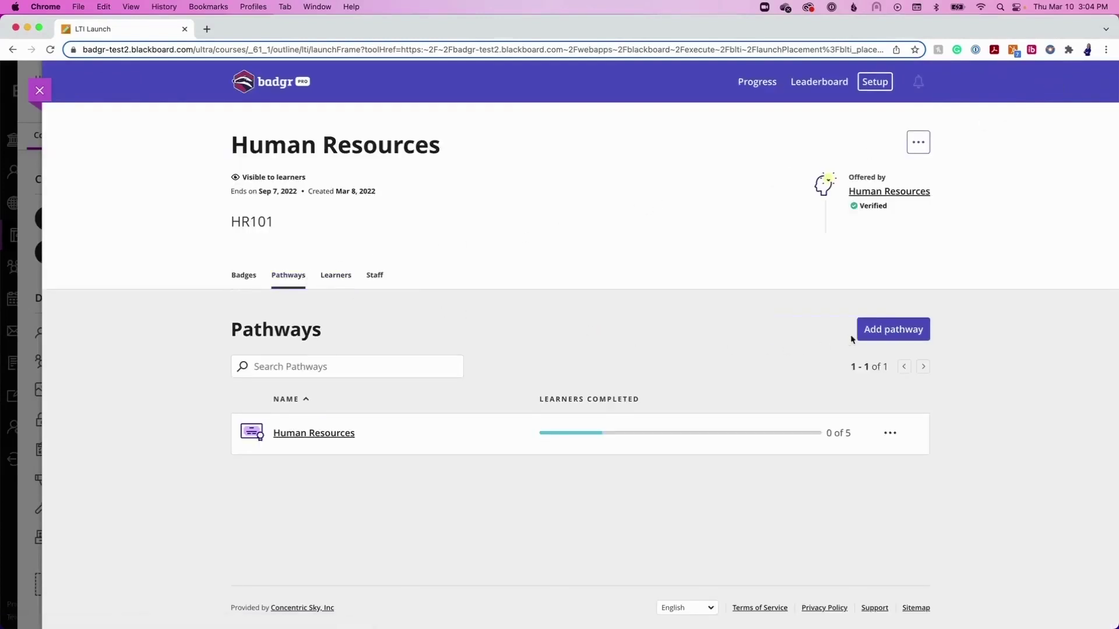
click(872, 337)
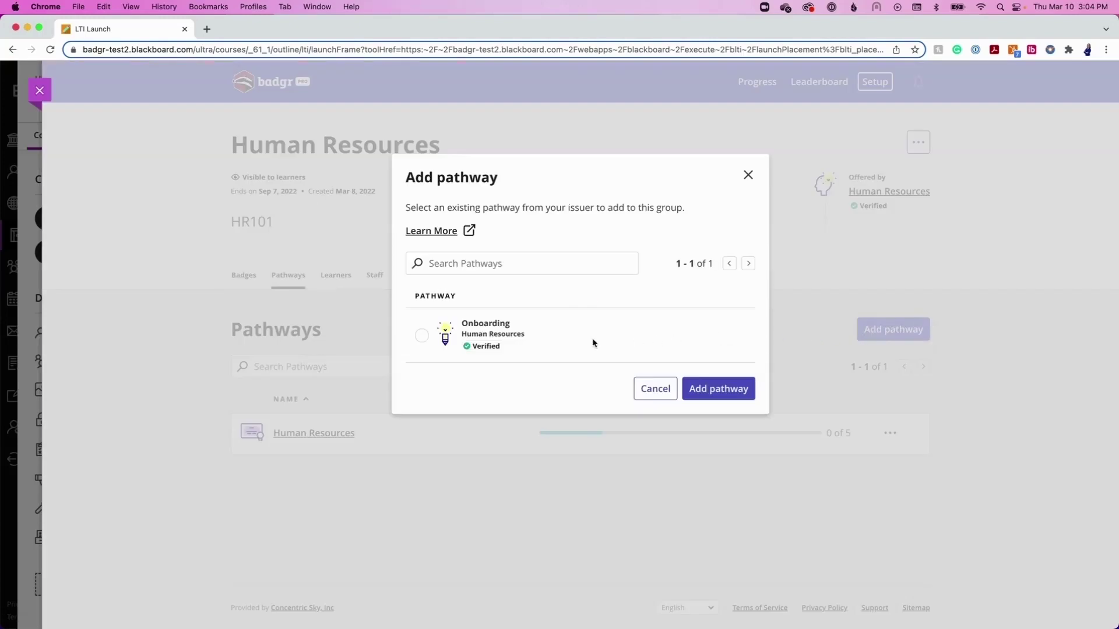
click(421, 335)
click(712, 397)
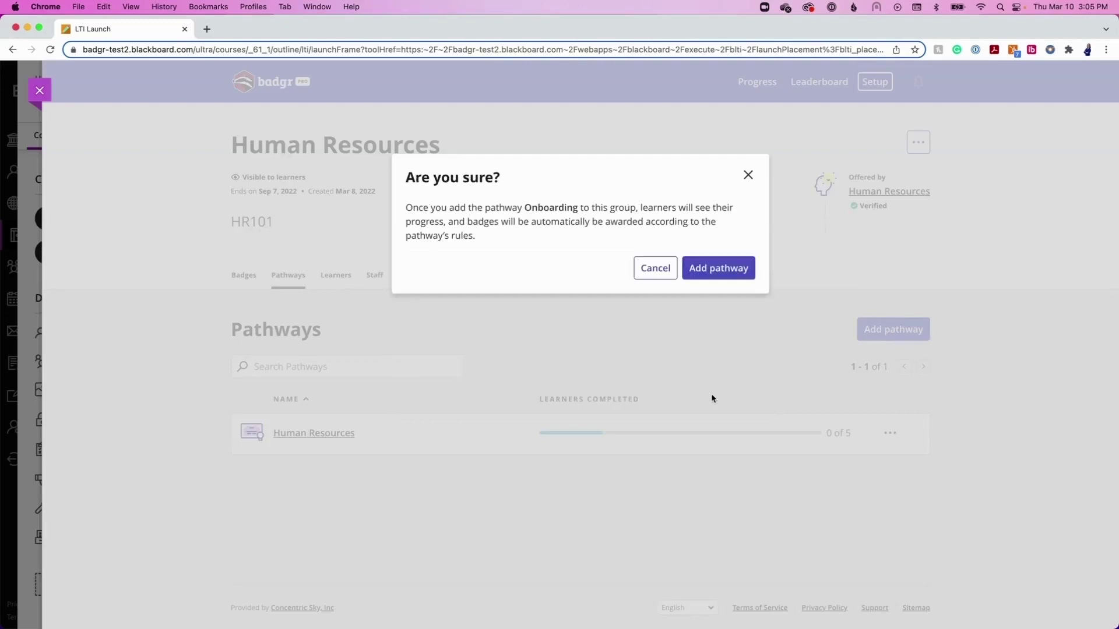
click(712, 269)
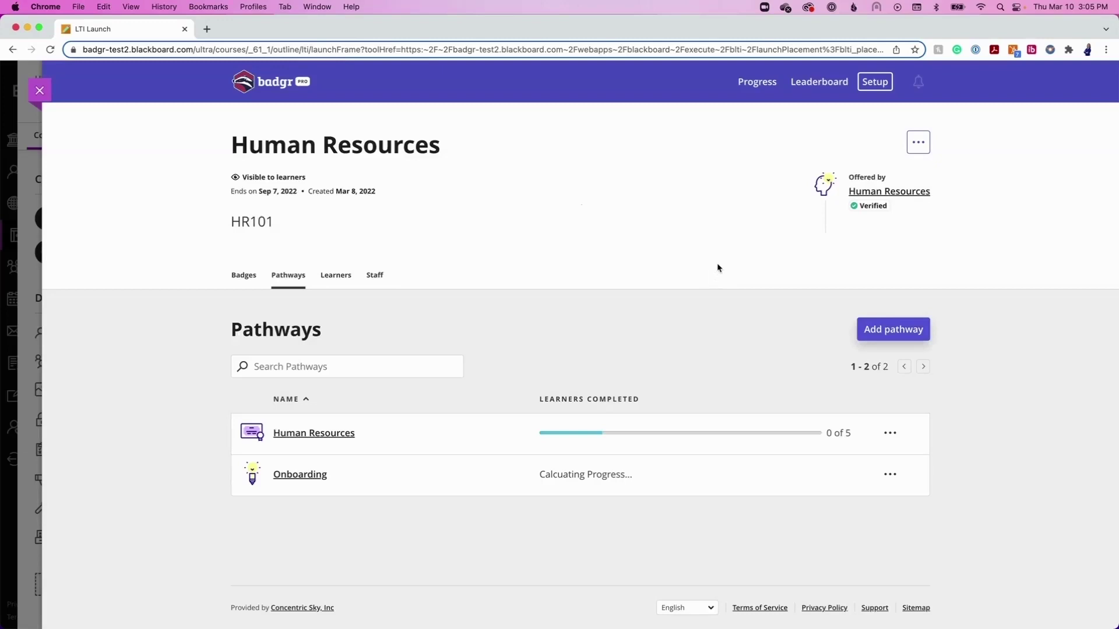
- Return to the Progress overview and run Resync Now to refresh progress and roster data
click(756, 84)
scroll(737, 146, down, 5)
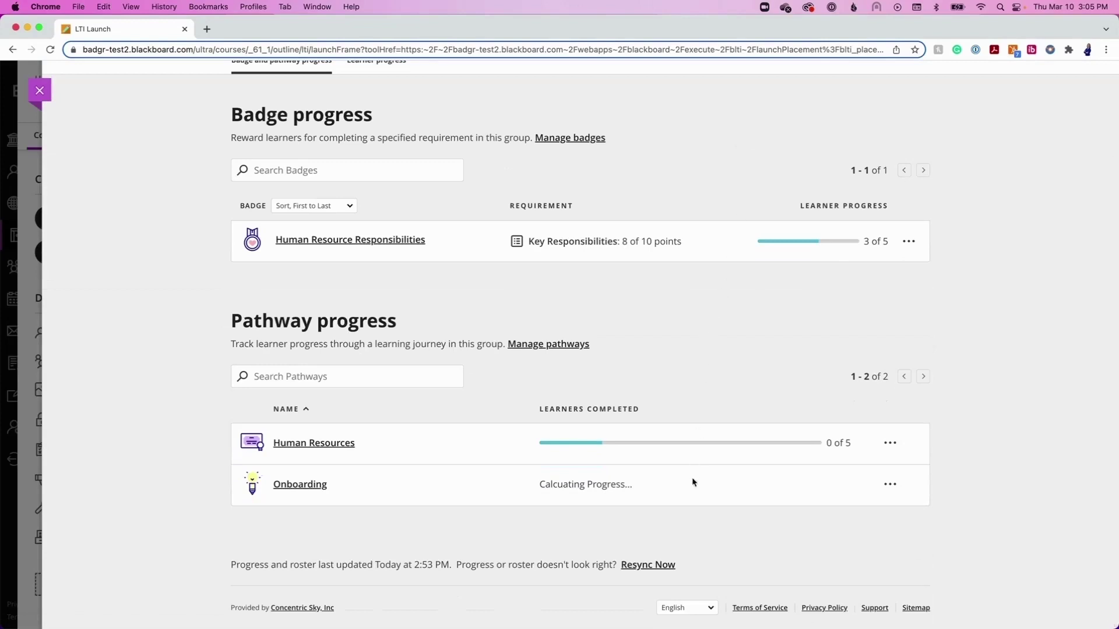
click(670, 564)
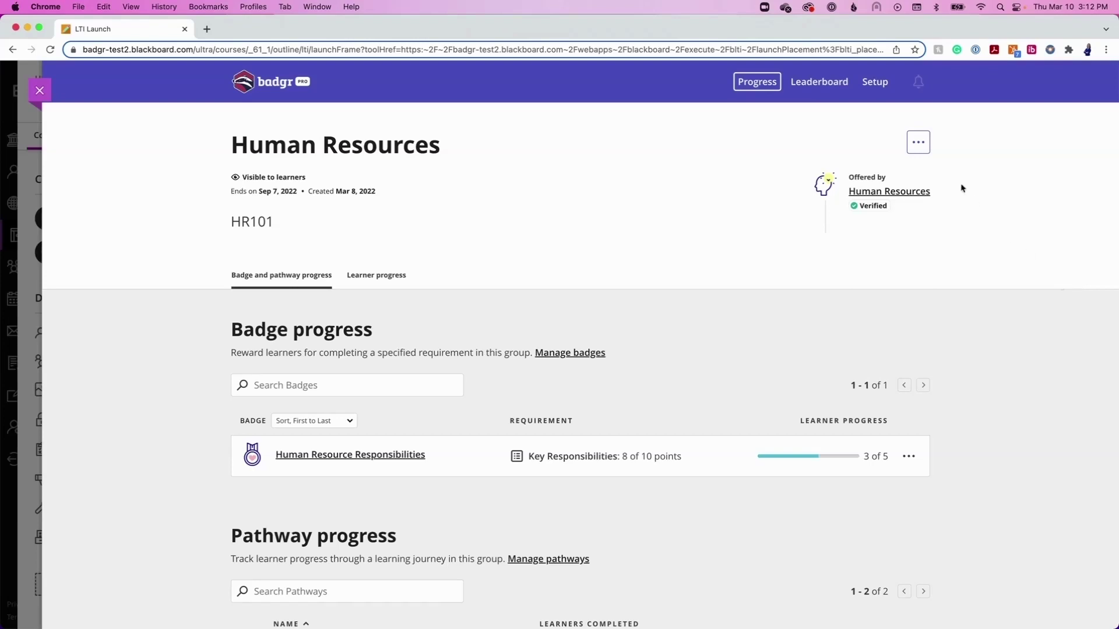
- In Setup's Blackboard badge management, include the Performance Reviews item as badge-awarding
click(877, 85)
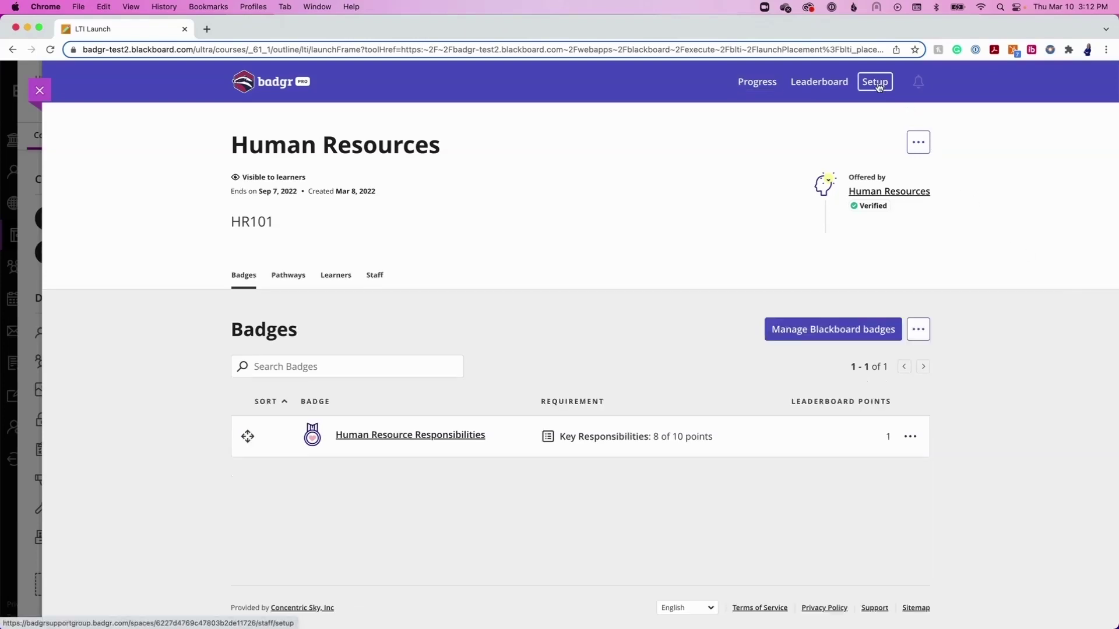
click(851, 328)
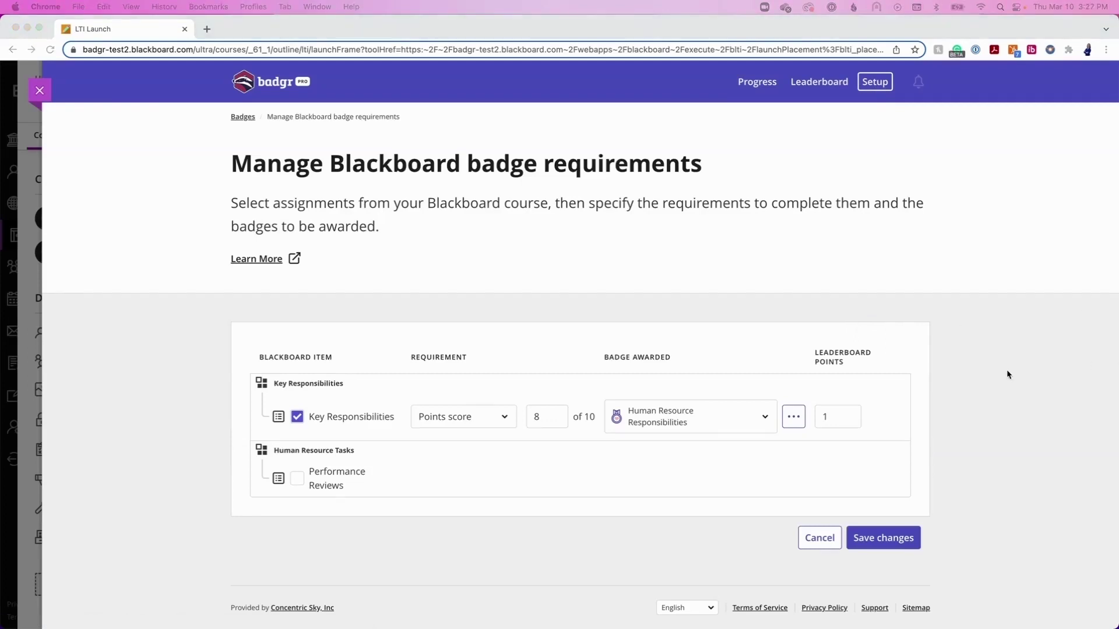
click(1007, 373)
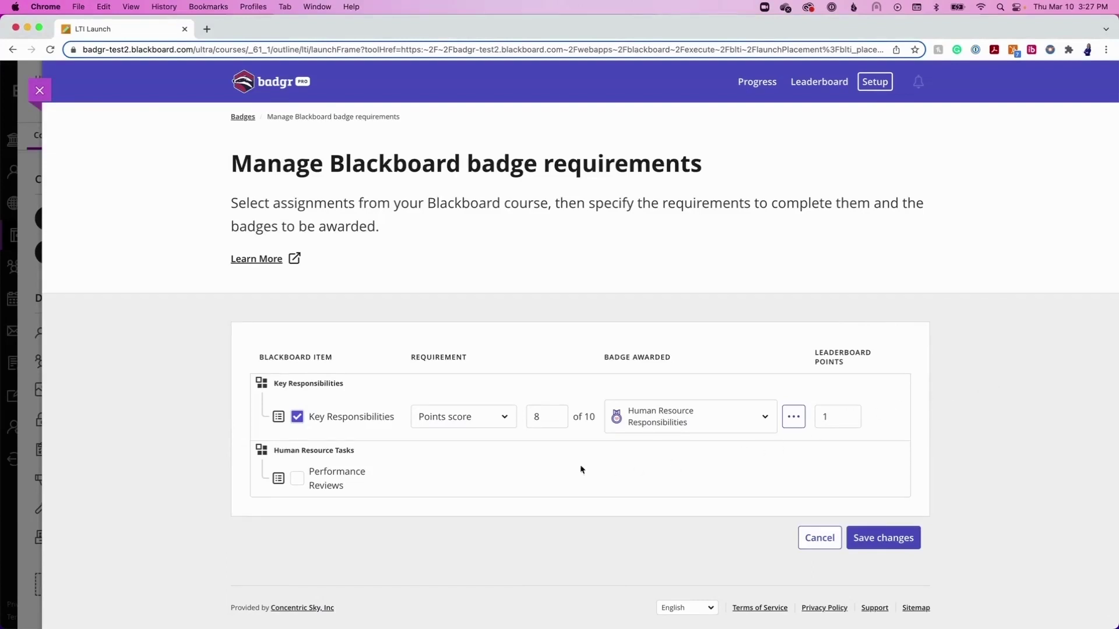
click(301, 482)
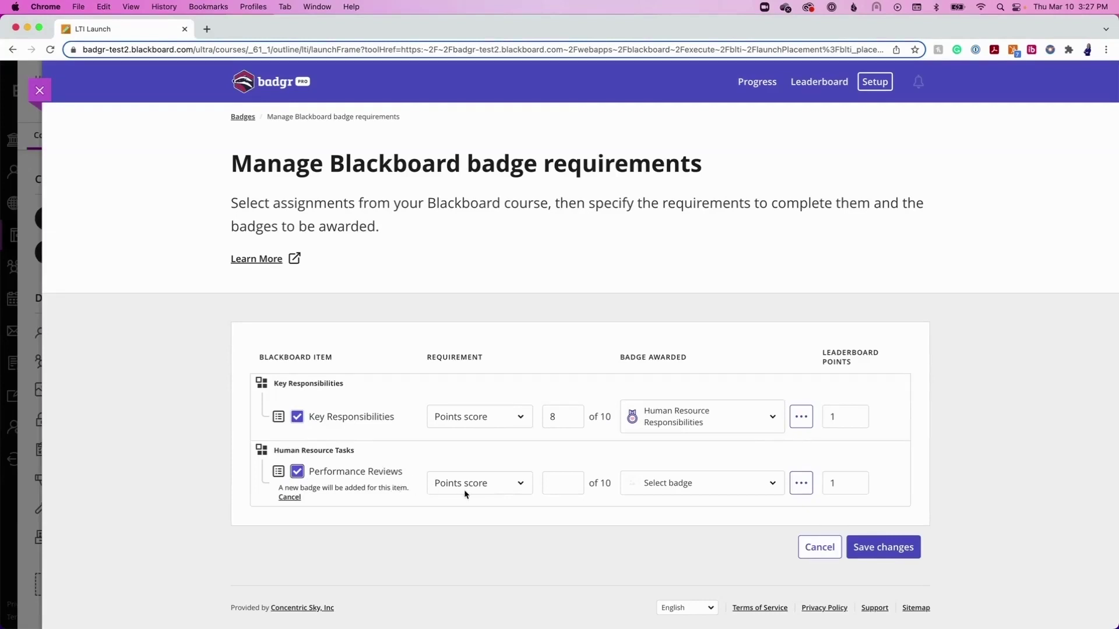
- Require completing Performance Reviews, award the Performance Reviews badge worth 3 points, and save
click(485, 489)
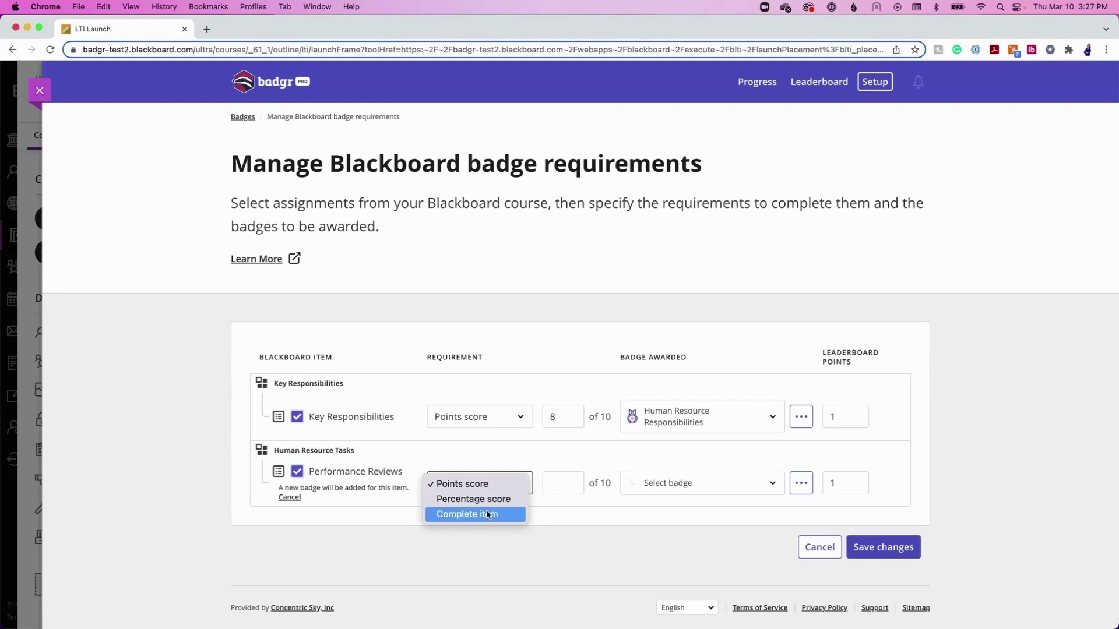
click(489, 515)
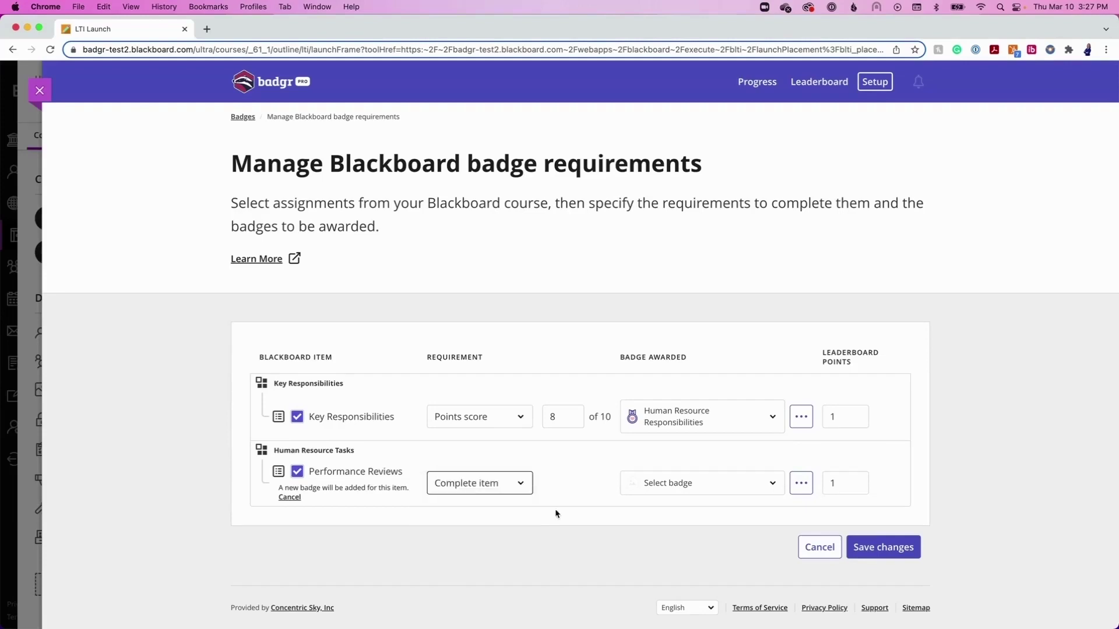
click(777, 487)
scroll(763, 446, down, 3)
scroll(762, 446, down, 1)
click(761, 430)
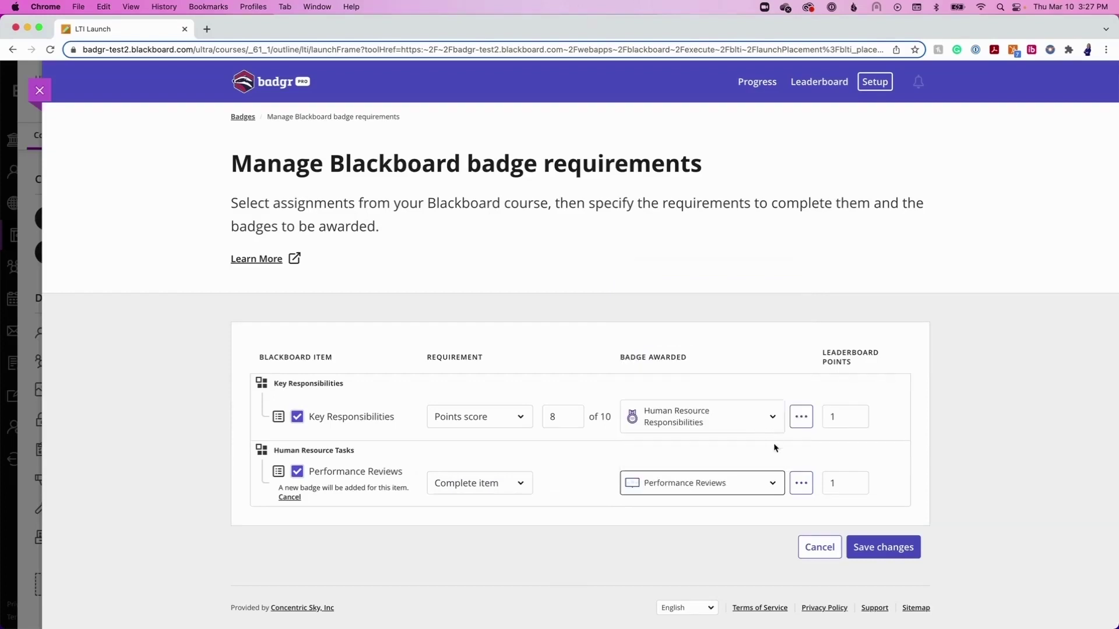
click(801, 484)
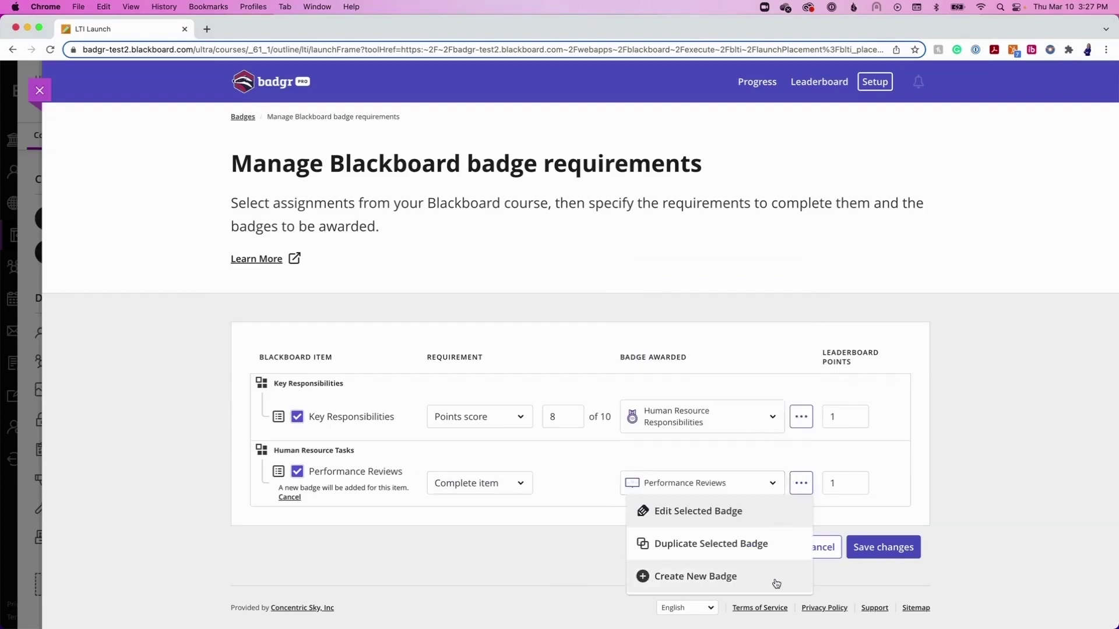
click(856, 480)
click(855, 479)
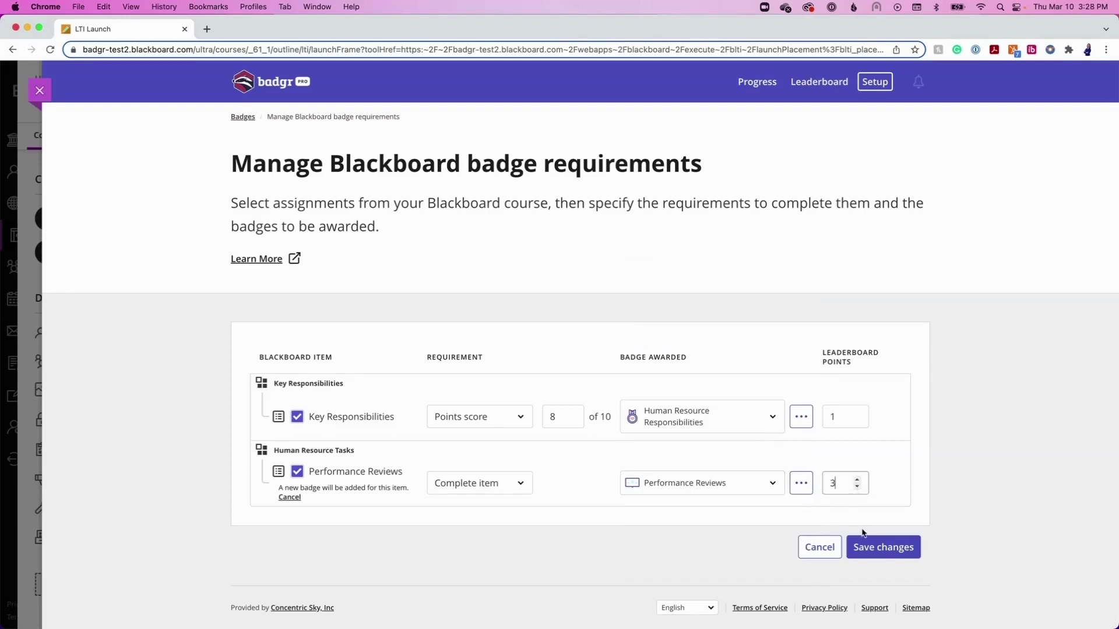
click(872, 553)
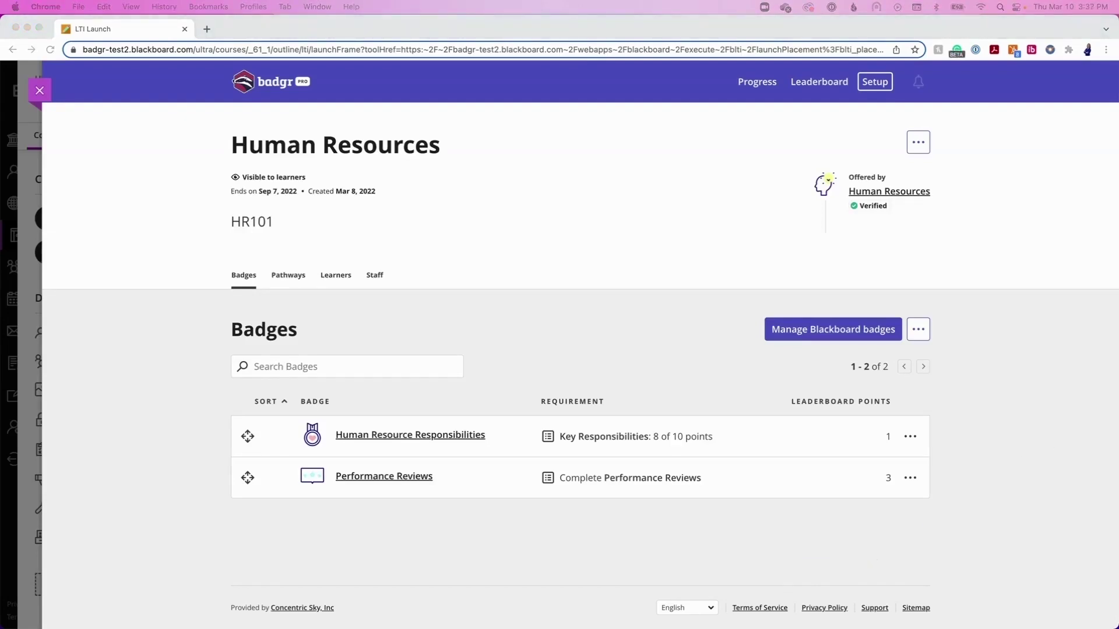
- Refocus the browser and bring up the other badge-type options beside Manage Blackboard badges
click(1079, 295)
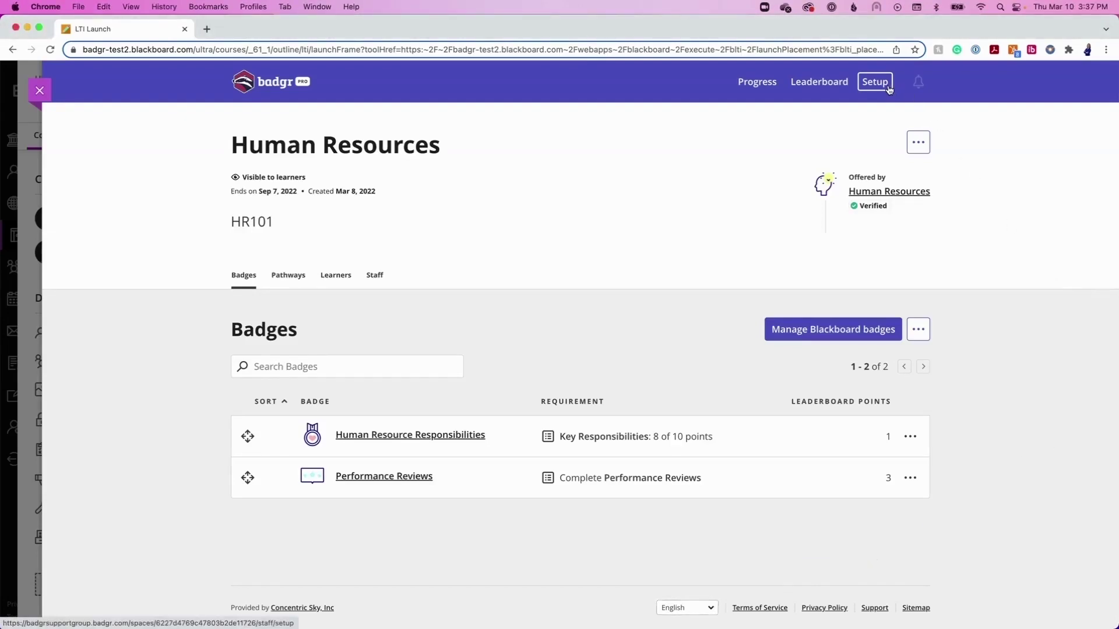
click(926, 330)
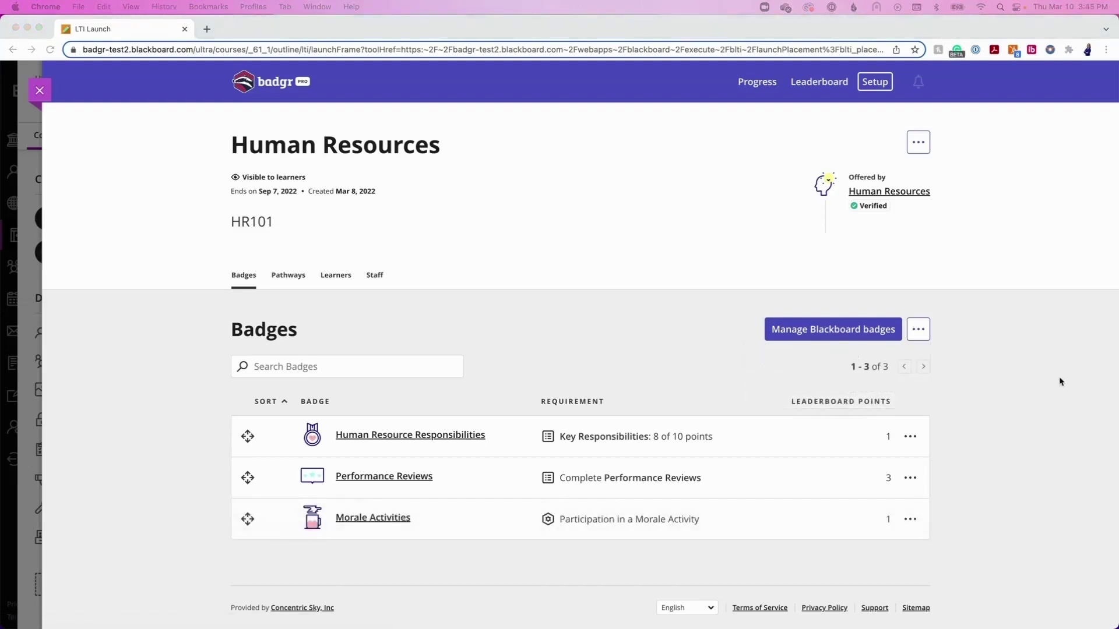
click(918, 331)
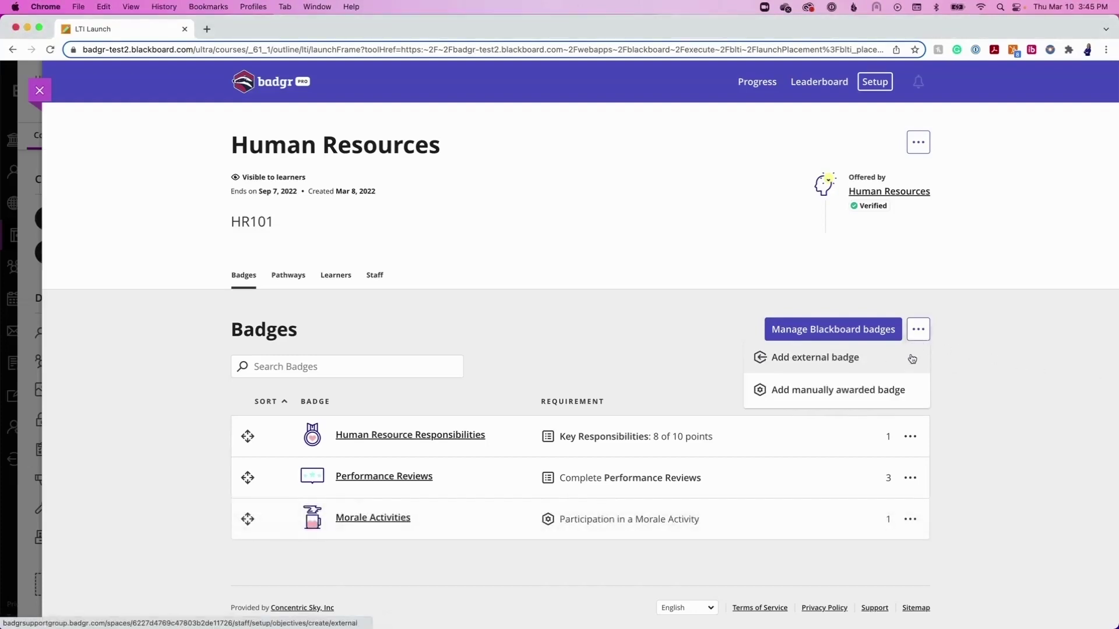
- Start a manually awarded badge and choose Quarterly Check-in as the badge
click(903, 389)
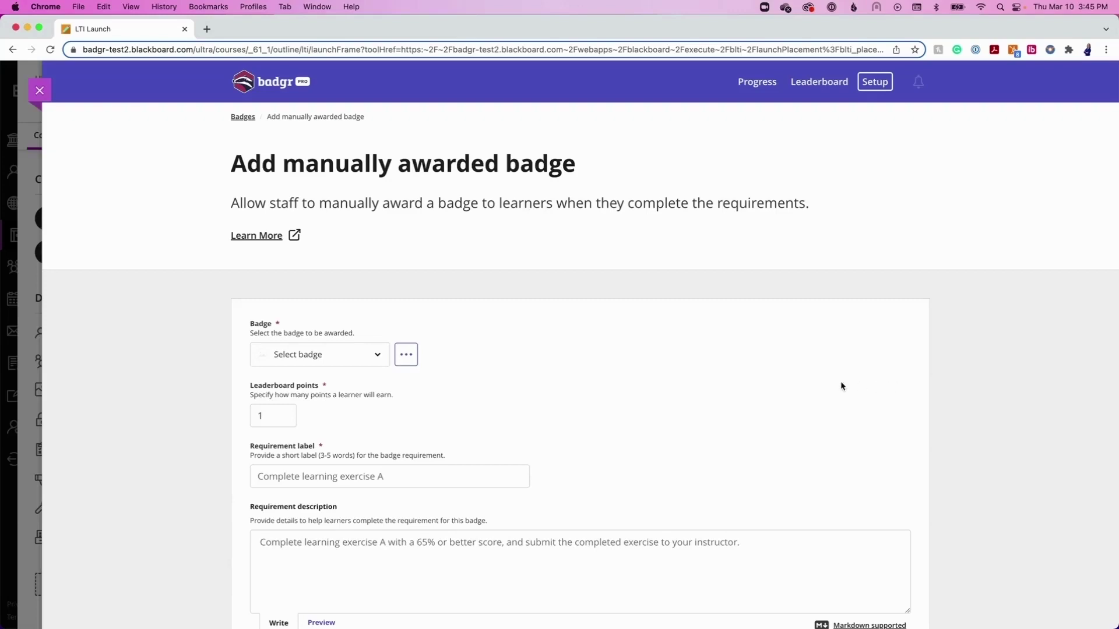
click(375, 360)
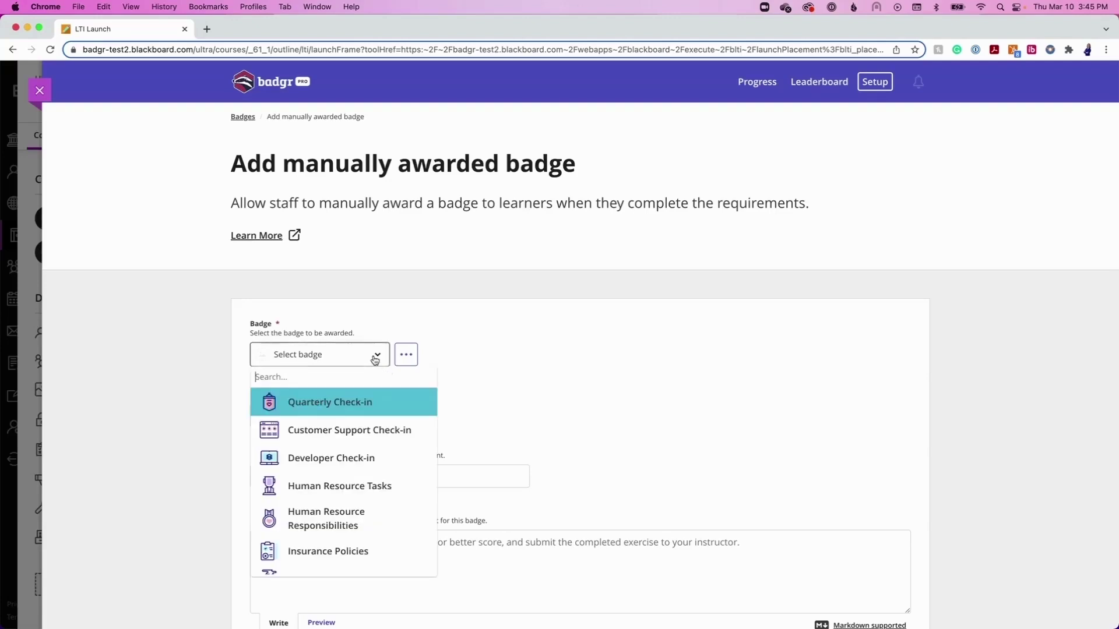
click(366, 399)
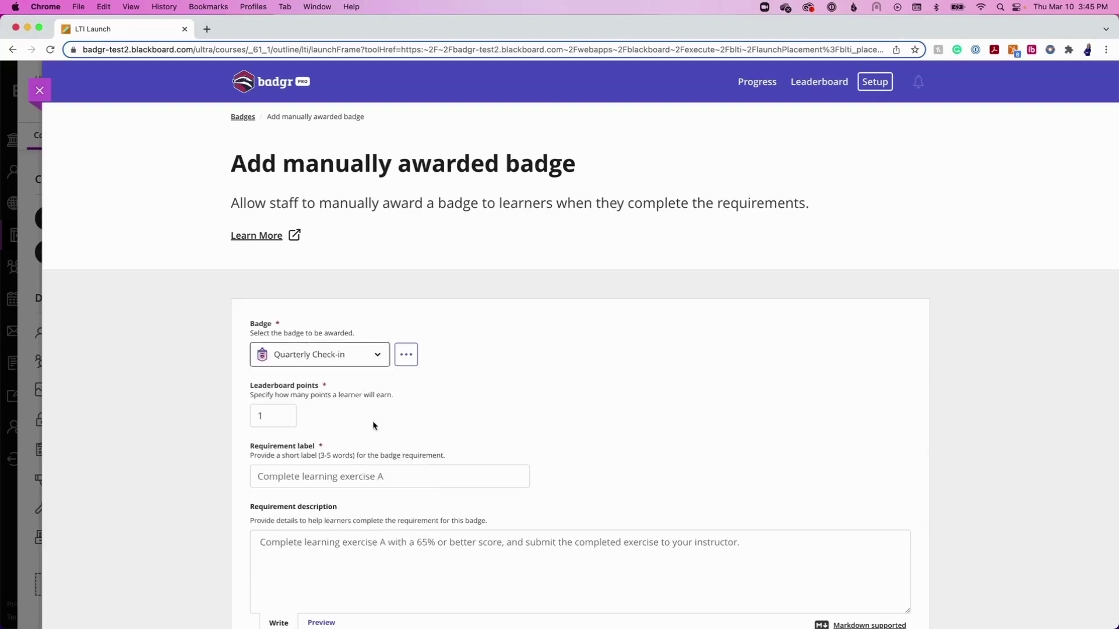
- Go over the requirement label, description and staff notes fields, and set leaderboard points to 2
click(373, 475)
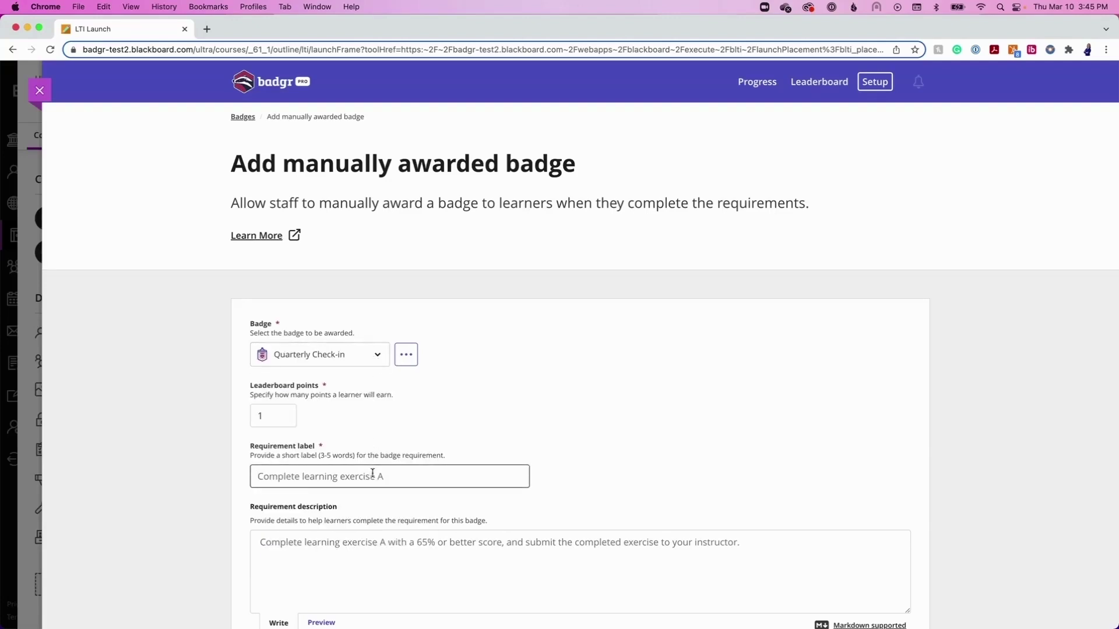
scroll(376, 473, down, 5)
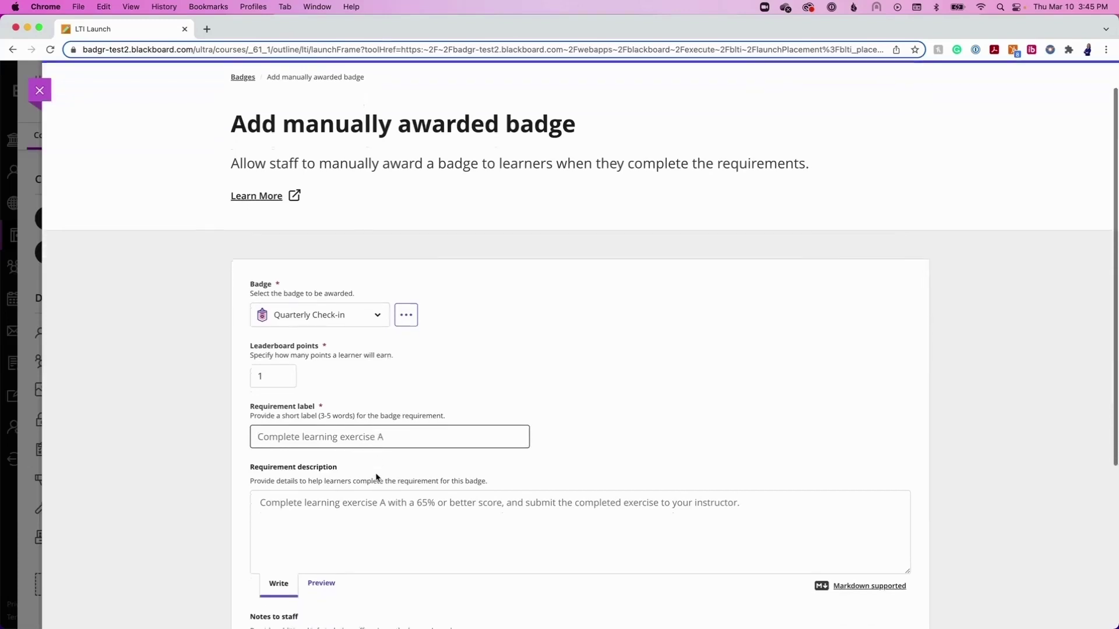
click(383, 413)
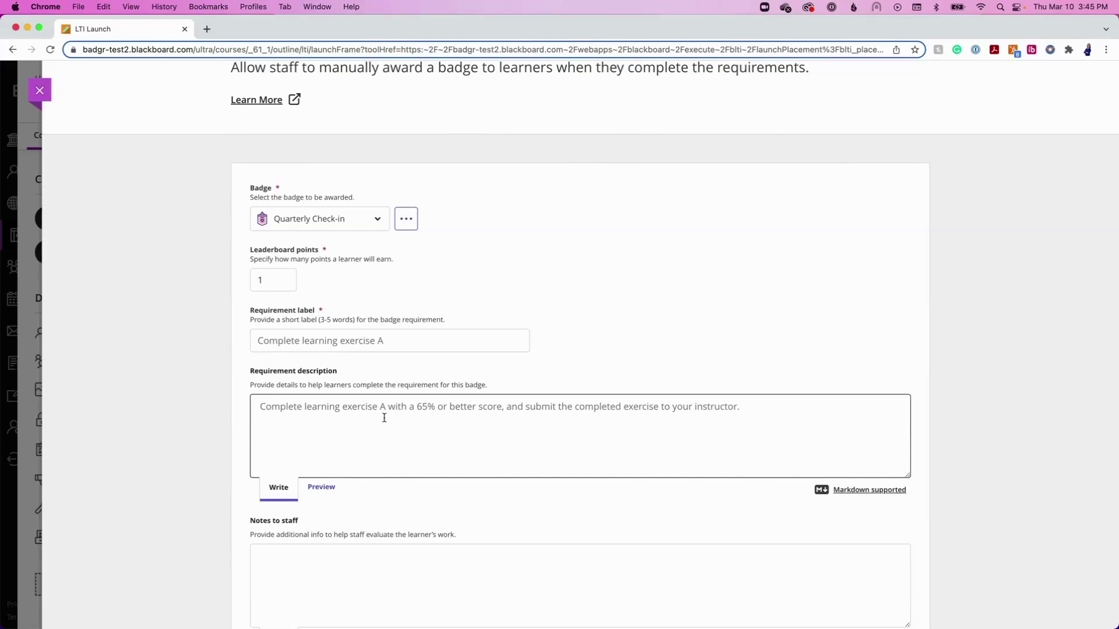
scroll(384, 417, down, 2)
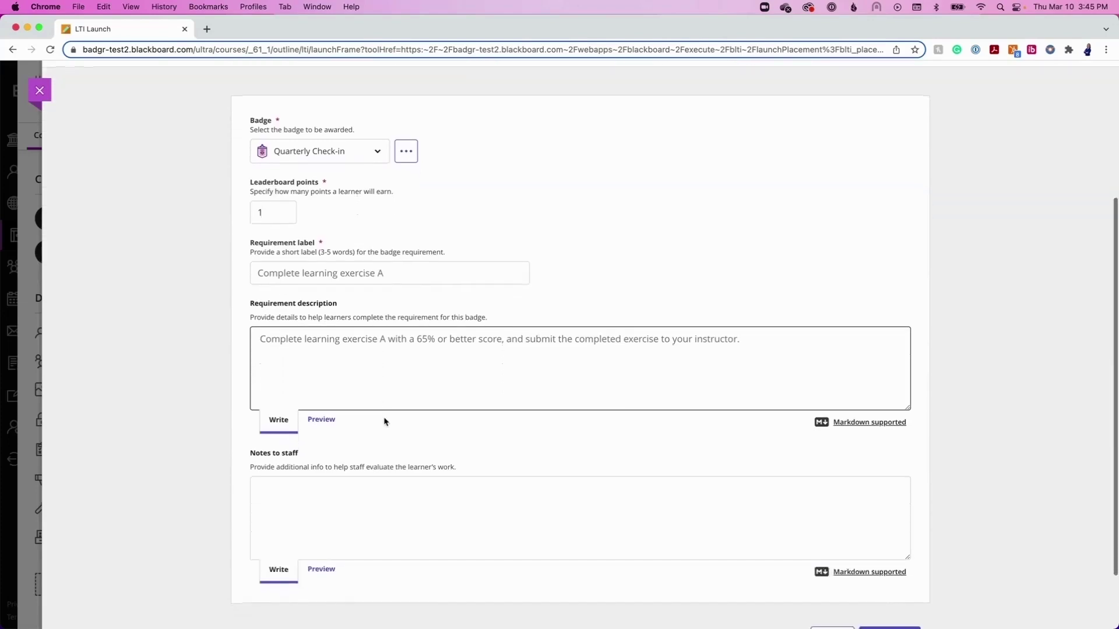
click(383, 483)
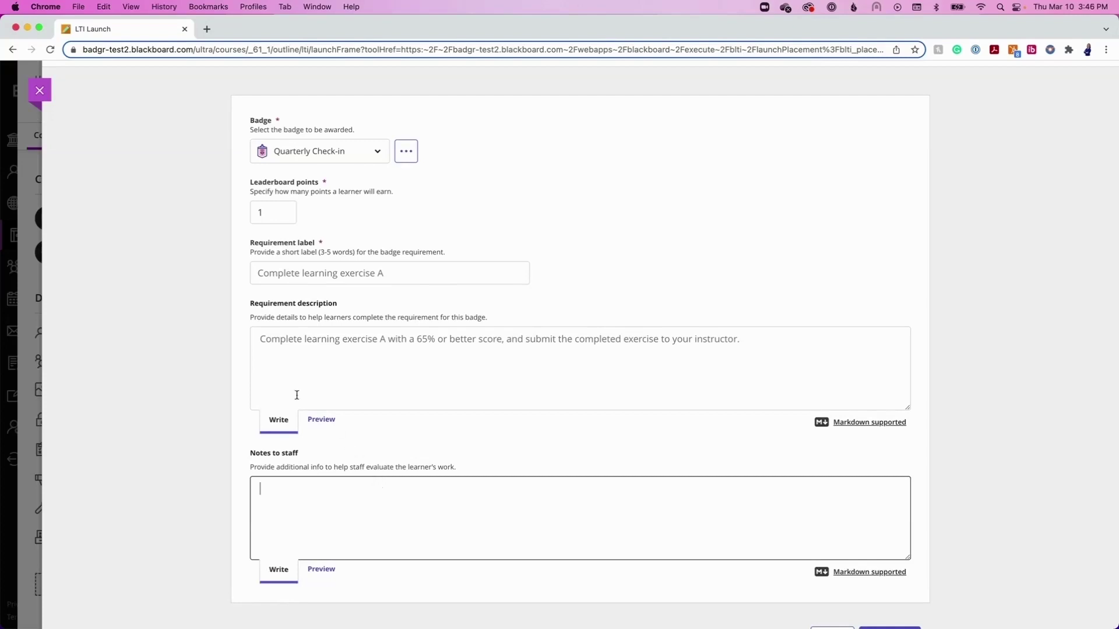
click(285, 211)
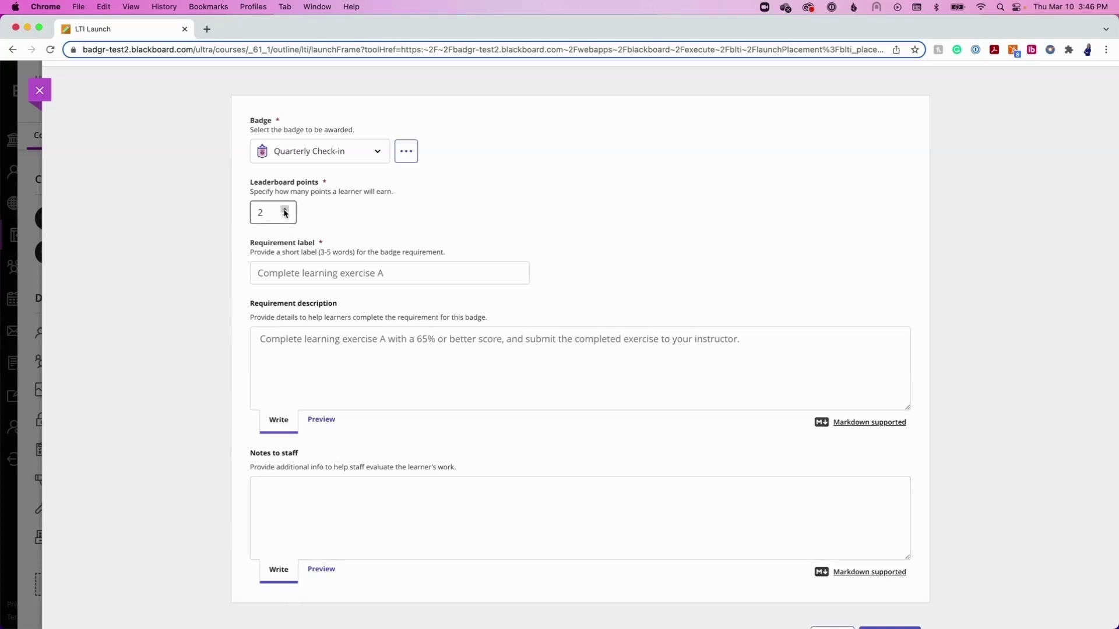
scroll(660, 514, down, 1)
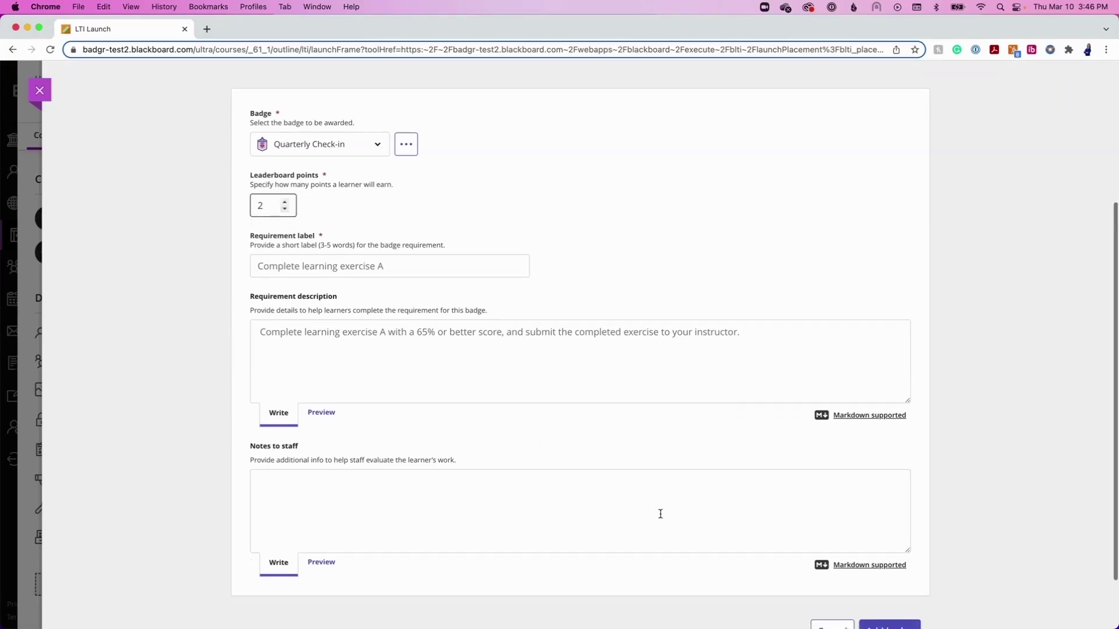
scroll(661, 514, down, 3)
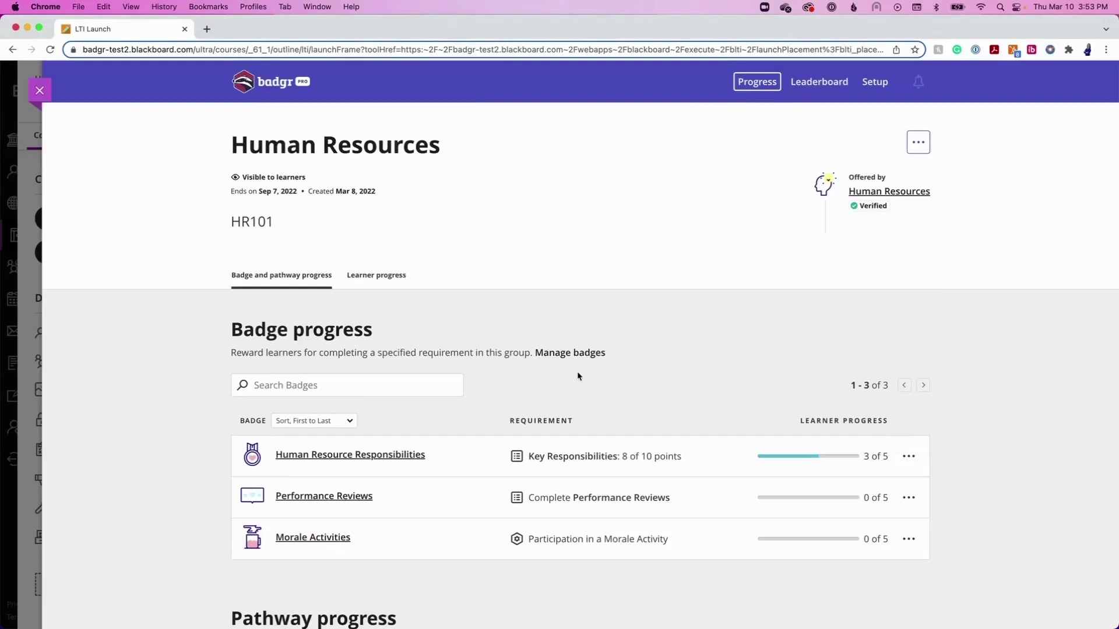
- Award Morale Activities to the first learner listed on its progress page
click(331, 540)
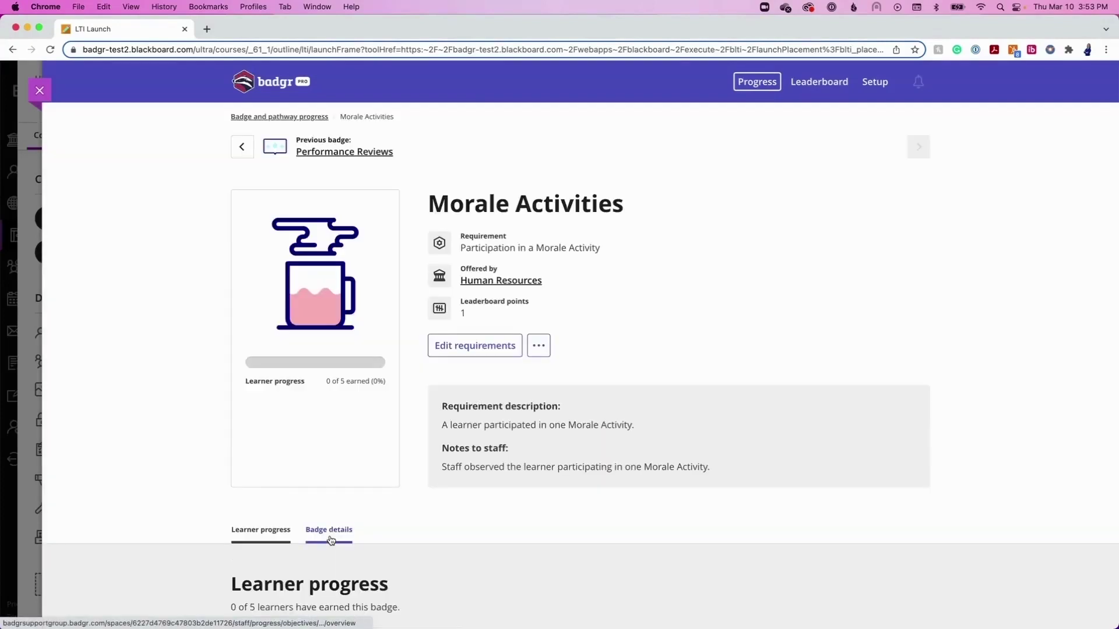
scroll(387, 526, down, 5)
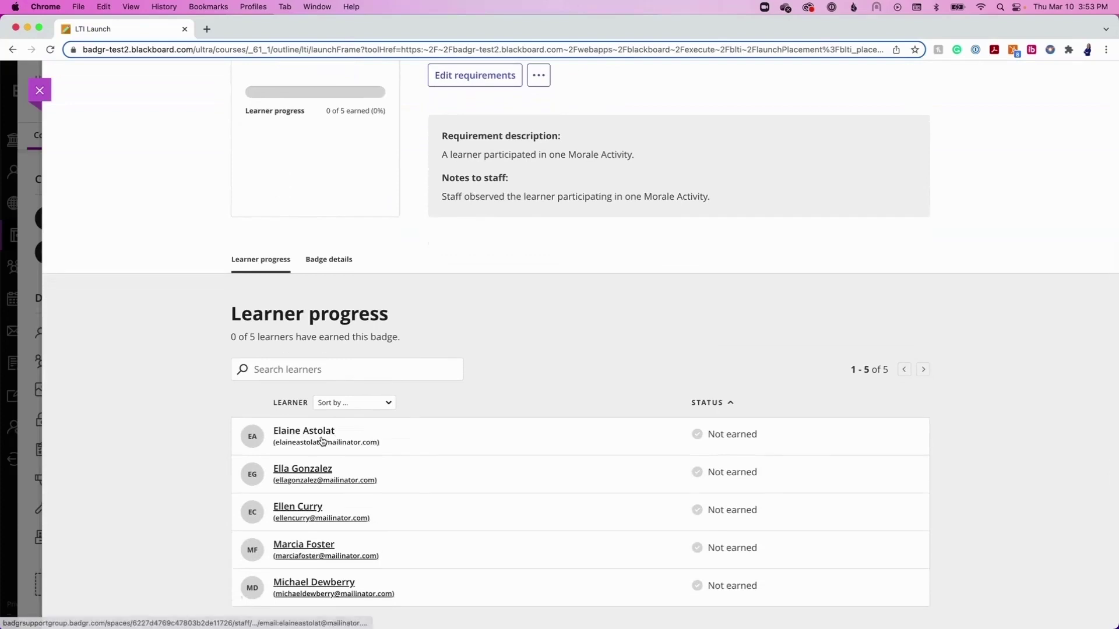
click(322, 442)
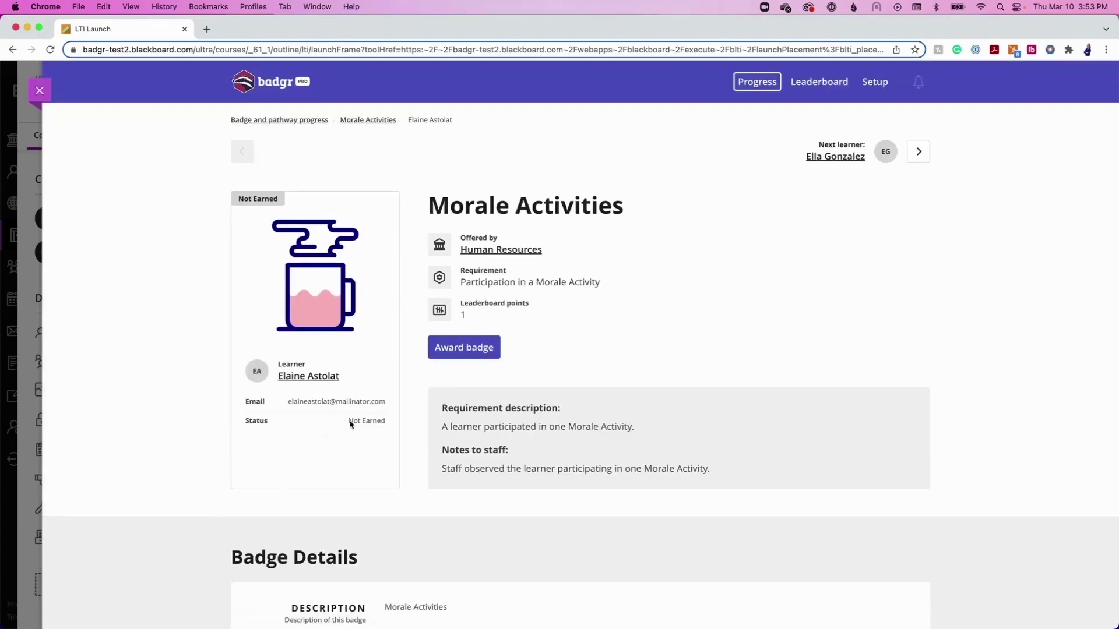
click(464, 353)
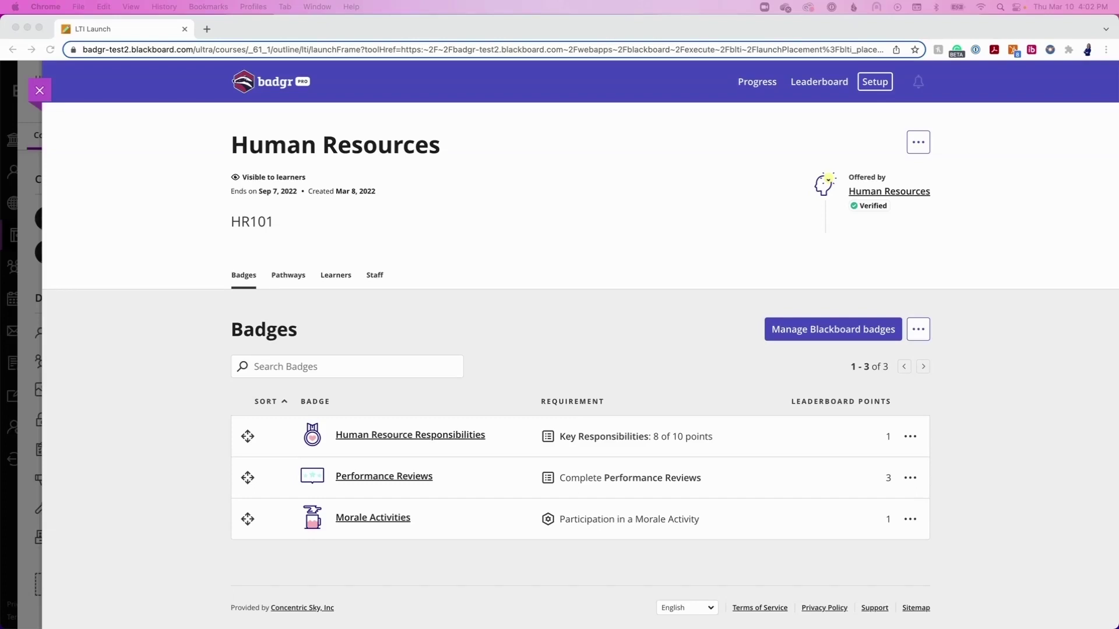
- Create an external Quarterly Check-in badge for HR101 worth 3 leaderboard points
click(915, 331)
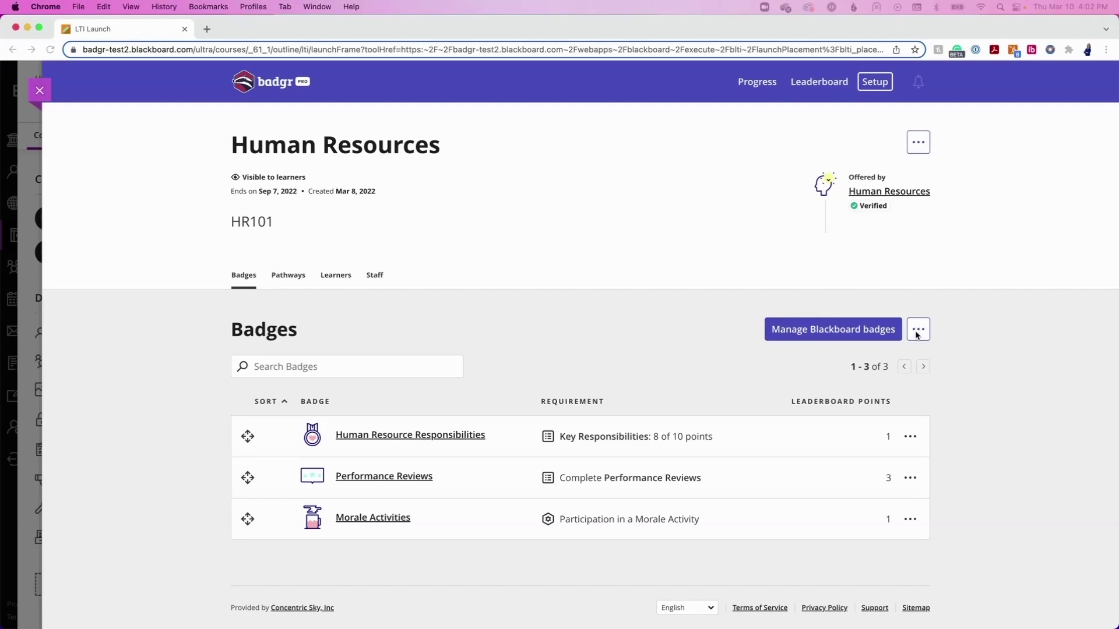
click(885, 366)
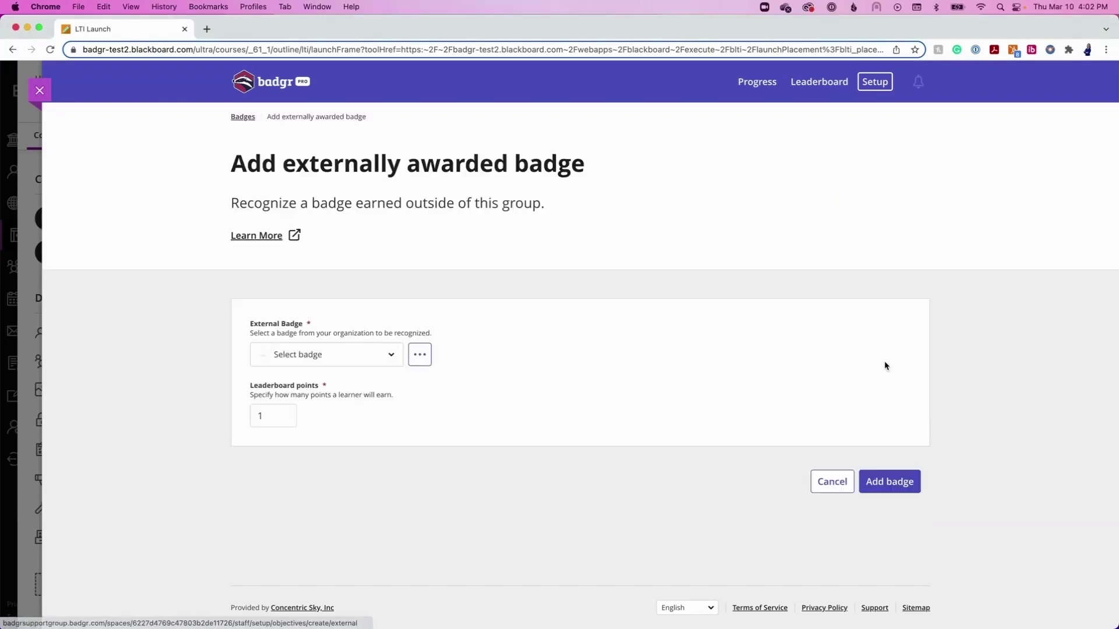
click(387, 354)
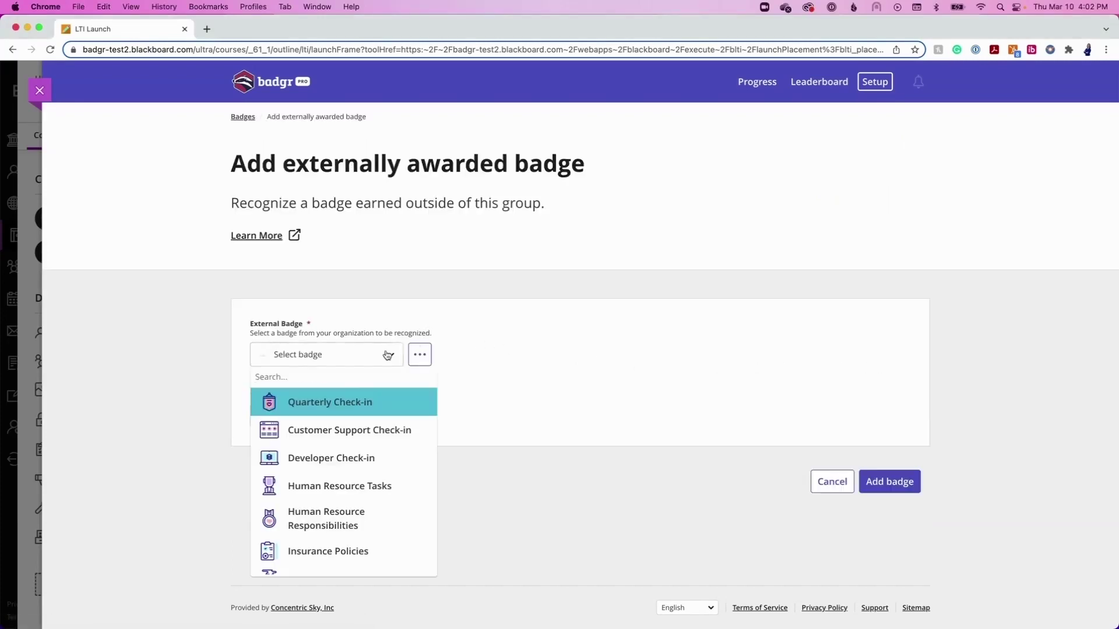
click(361, 398)
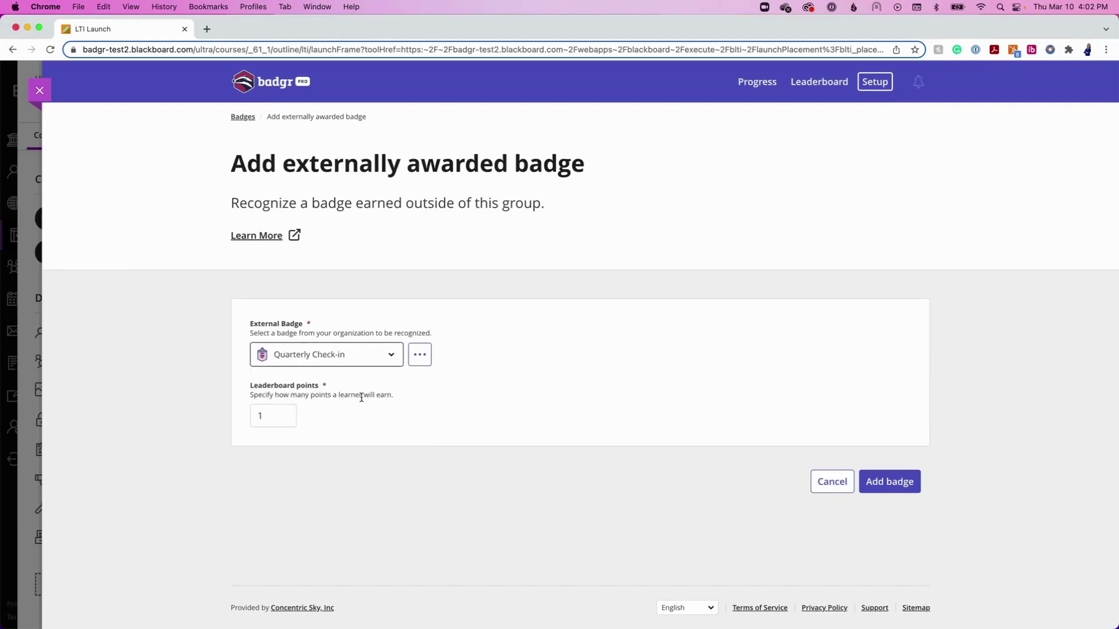
click(284, 412)
click(284, 412)
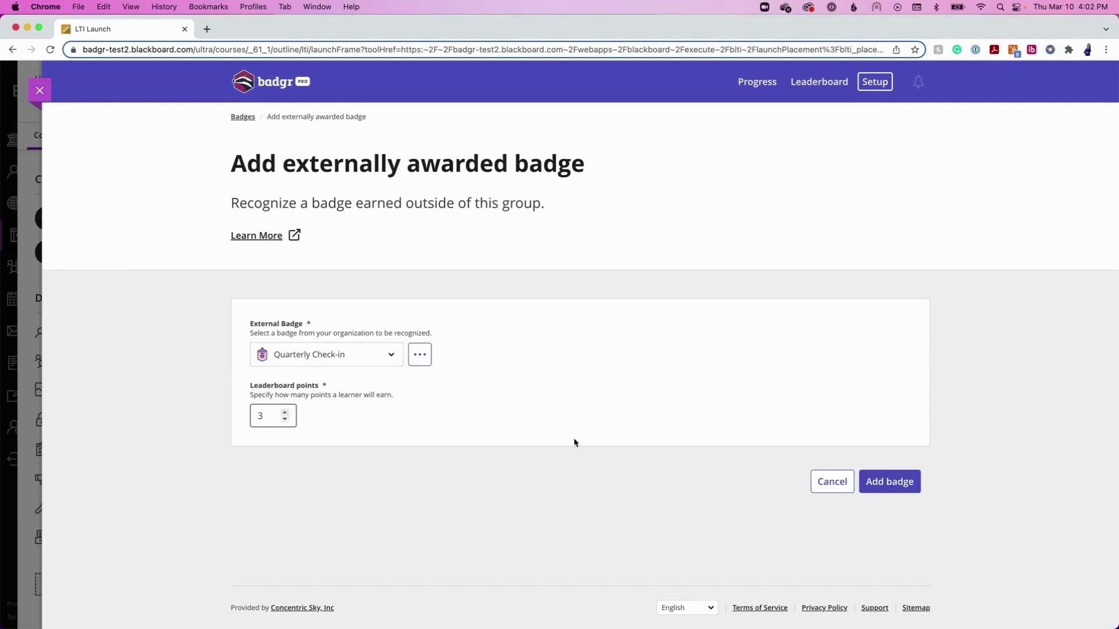
click(877, 480)
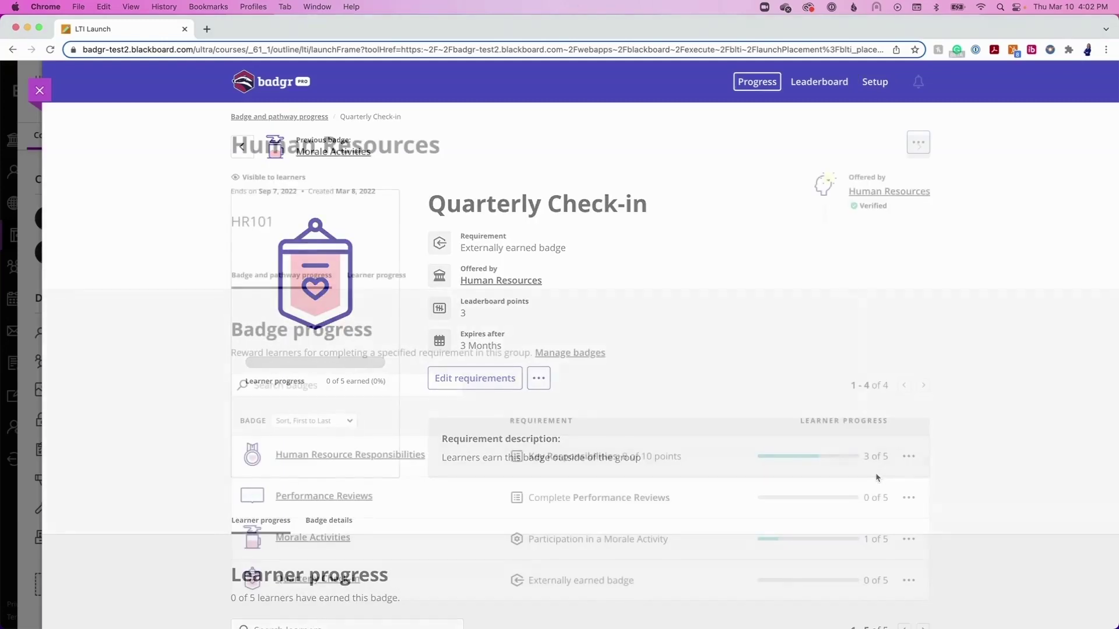